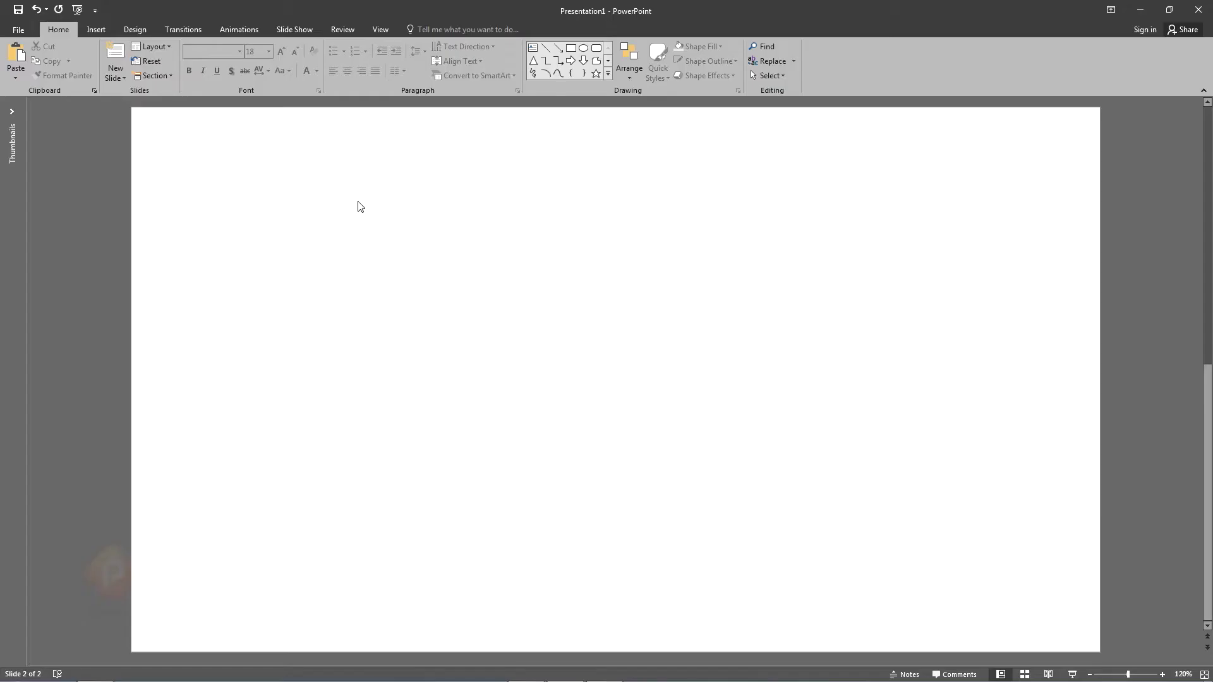
Step: In Slide Master view, set the background to a solid dark navy fill
click(383, 30)
click(160, 60)
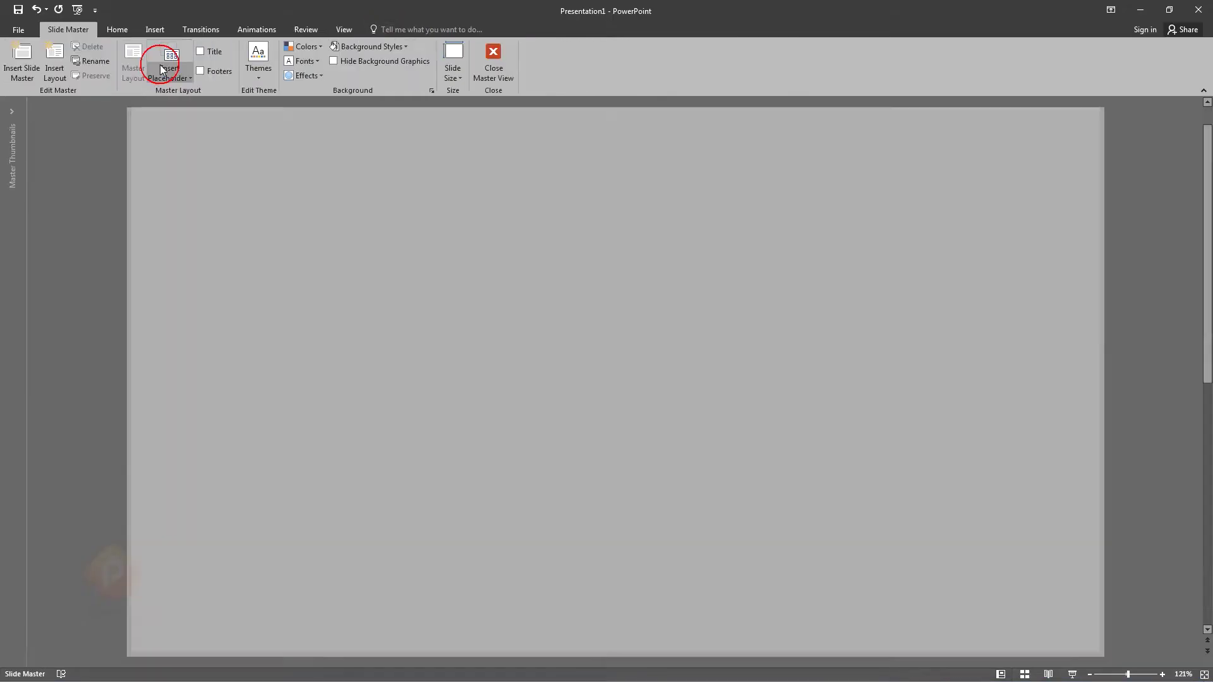
click(404, 47)
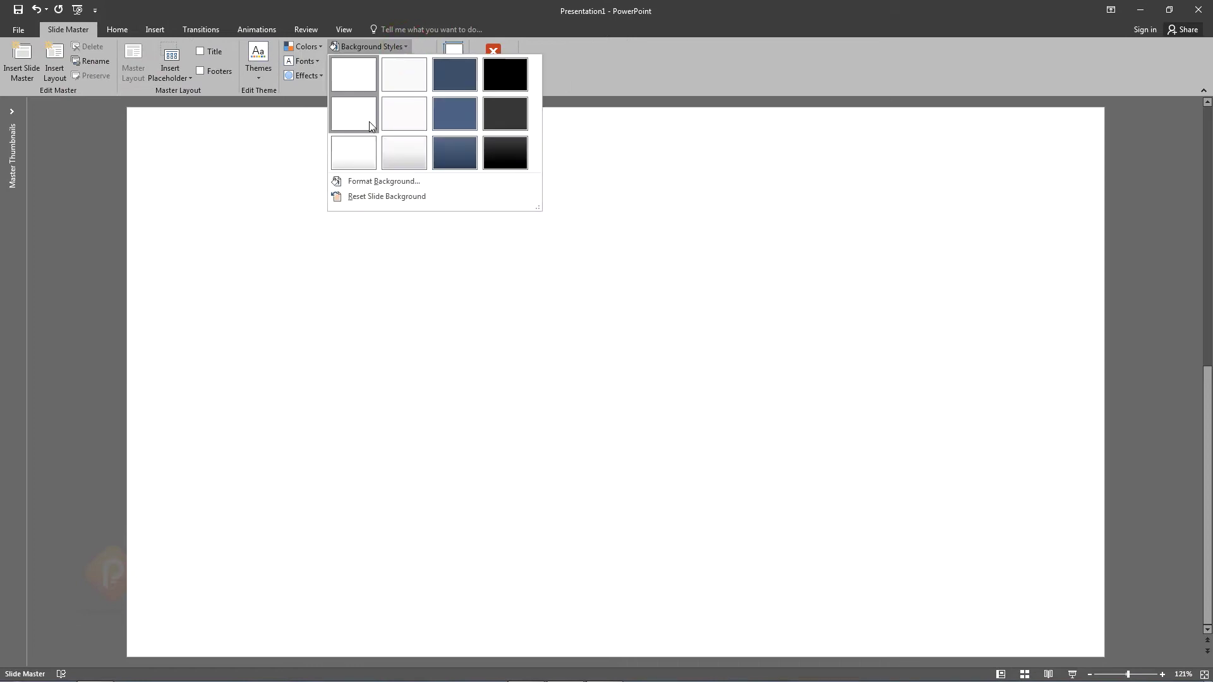
click(381, 181)
click(1186, 258)
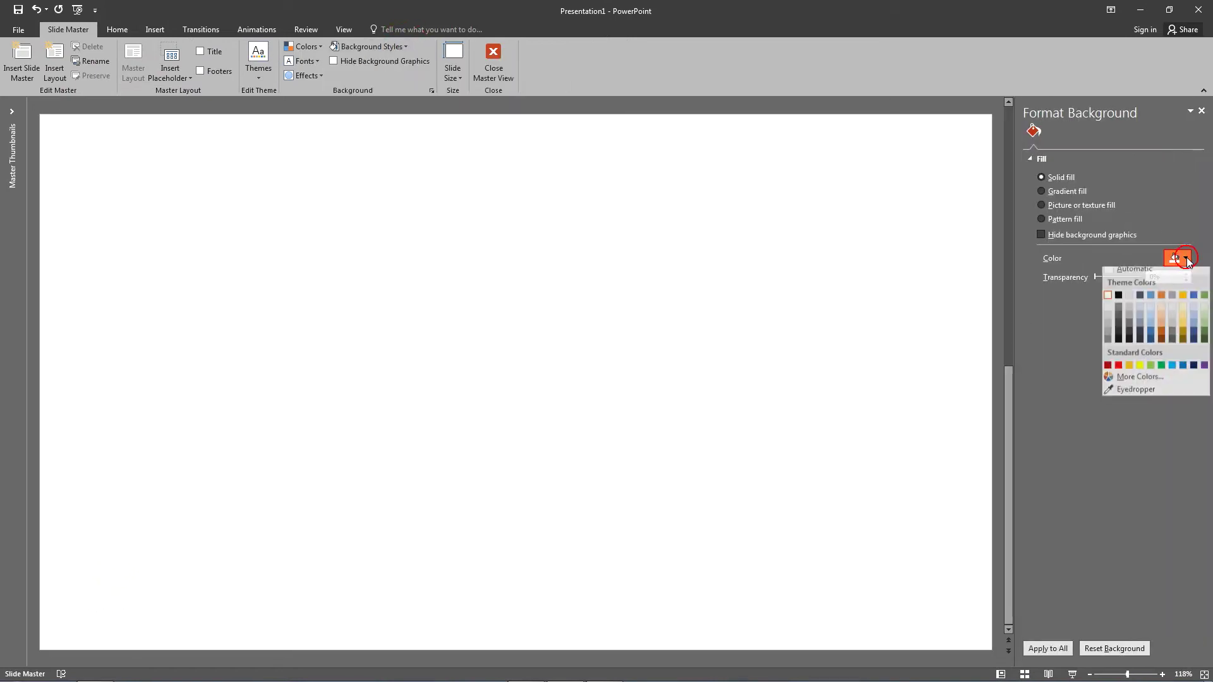
click(1139, 344)
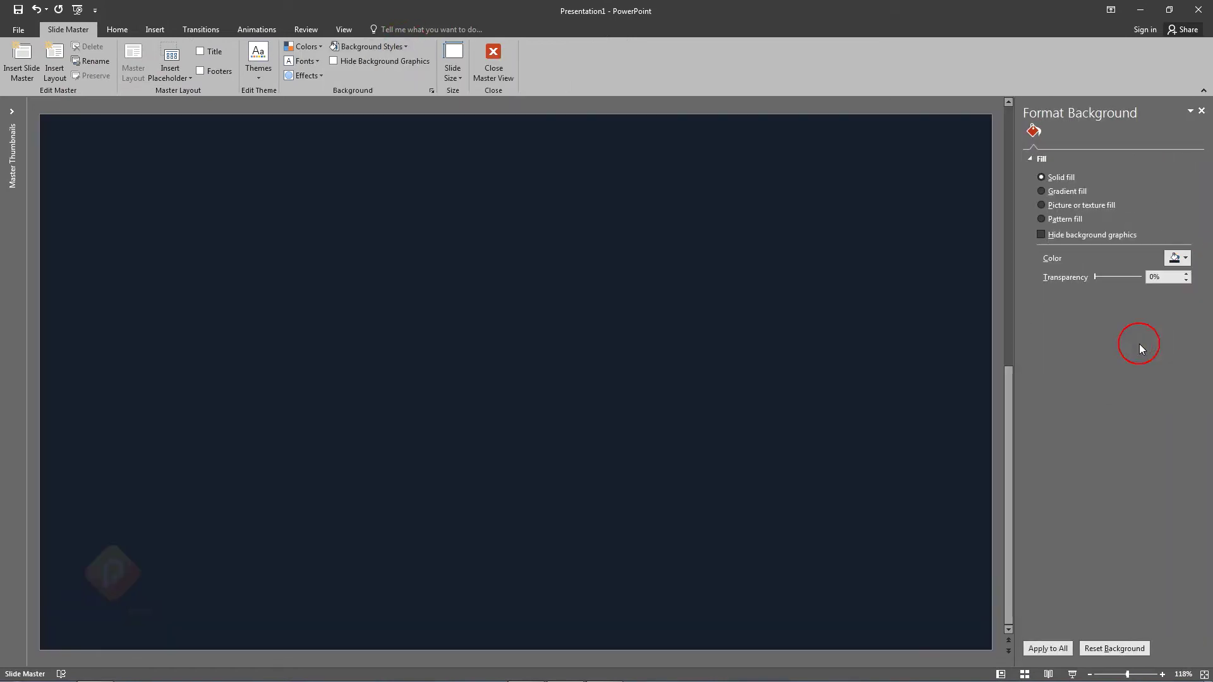
click(1202, 111)
Step: Back in normal view, draw a large circle over the slide's left half
click(494, 63)
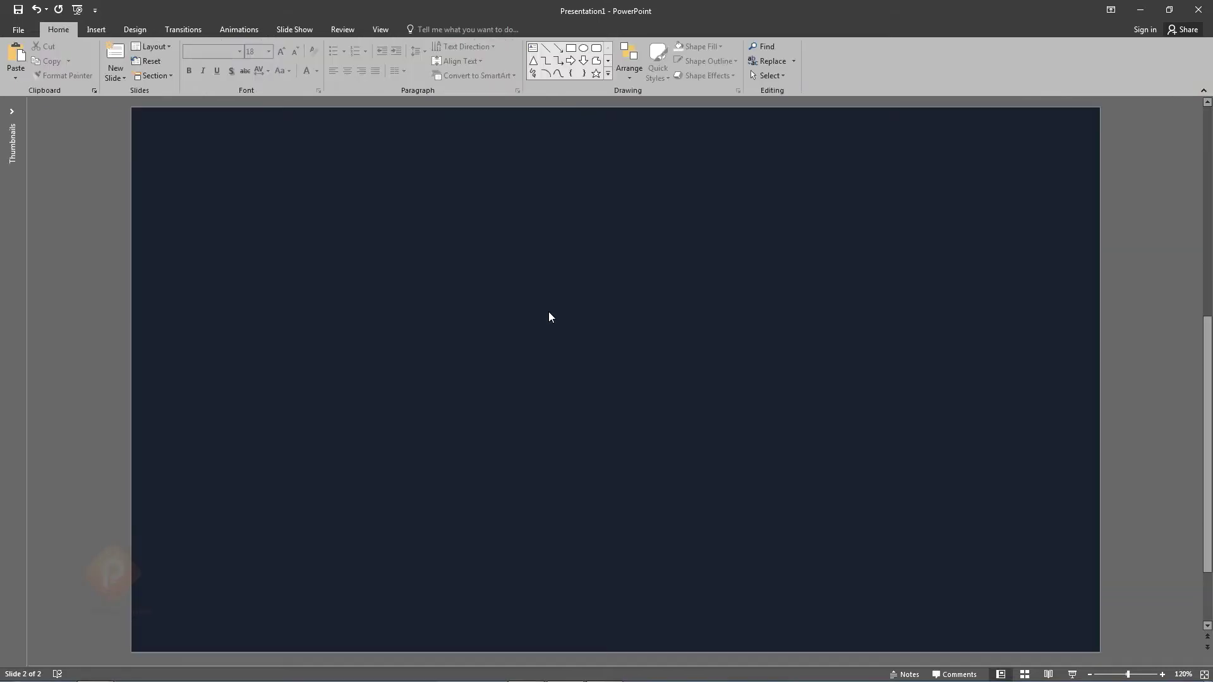
scroll(613, 361, down, 5)
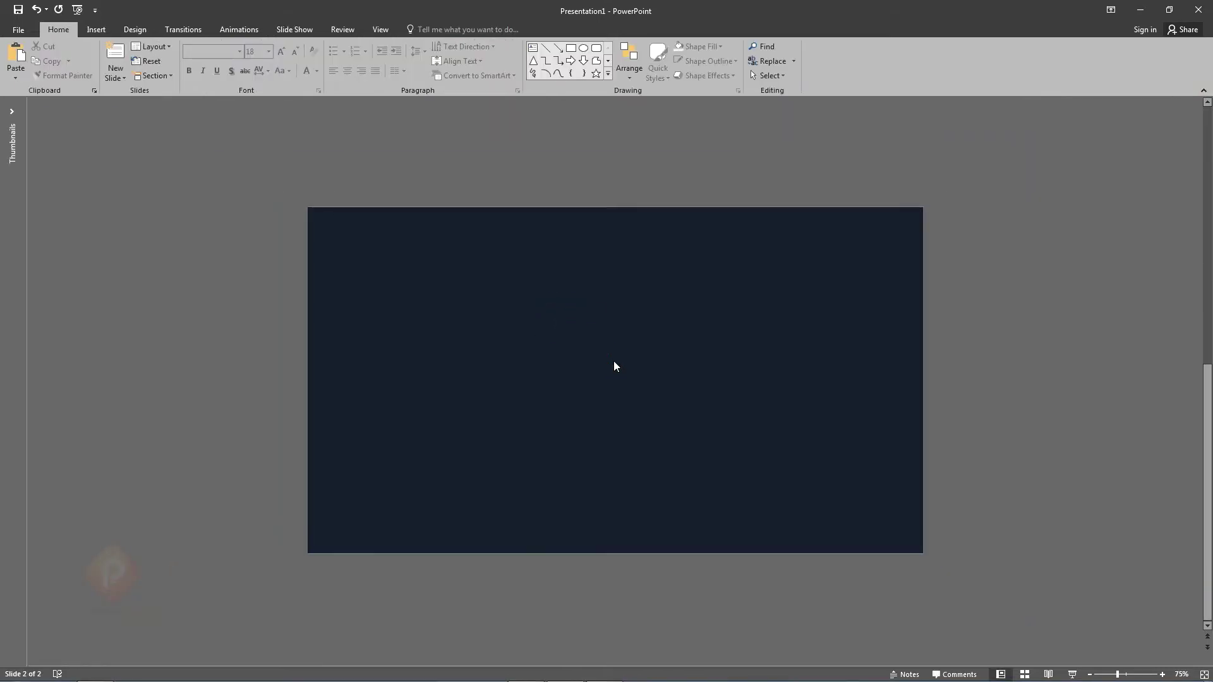
click(609, 76)
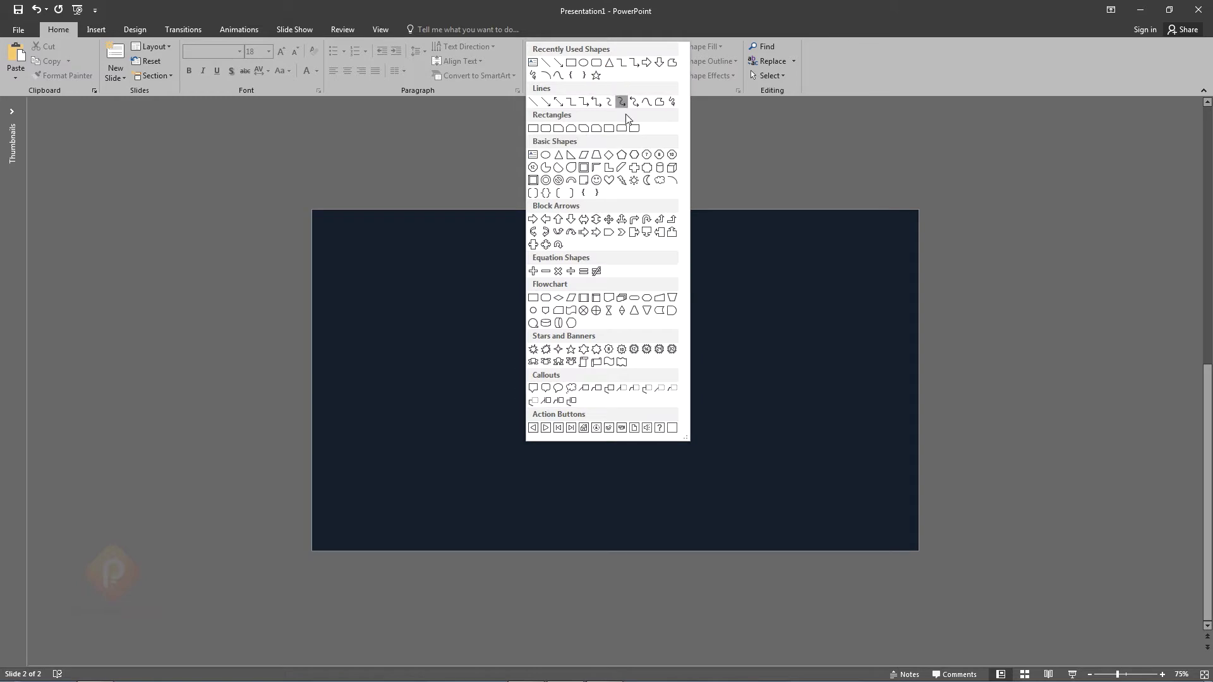
click(581, 60)
mouse_move(380, 336)
mouse_down()
mouse_move(562, 518)
mouse_move(615, 595)
mouse_up()
Step: Draw a bar along the top edge and subtract it from the circle
click(609, 76)
click(571, 65)
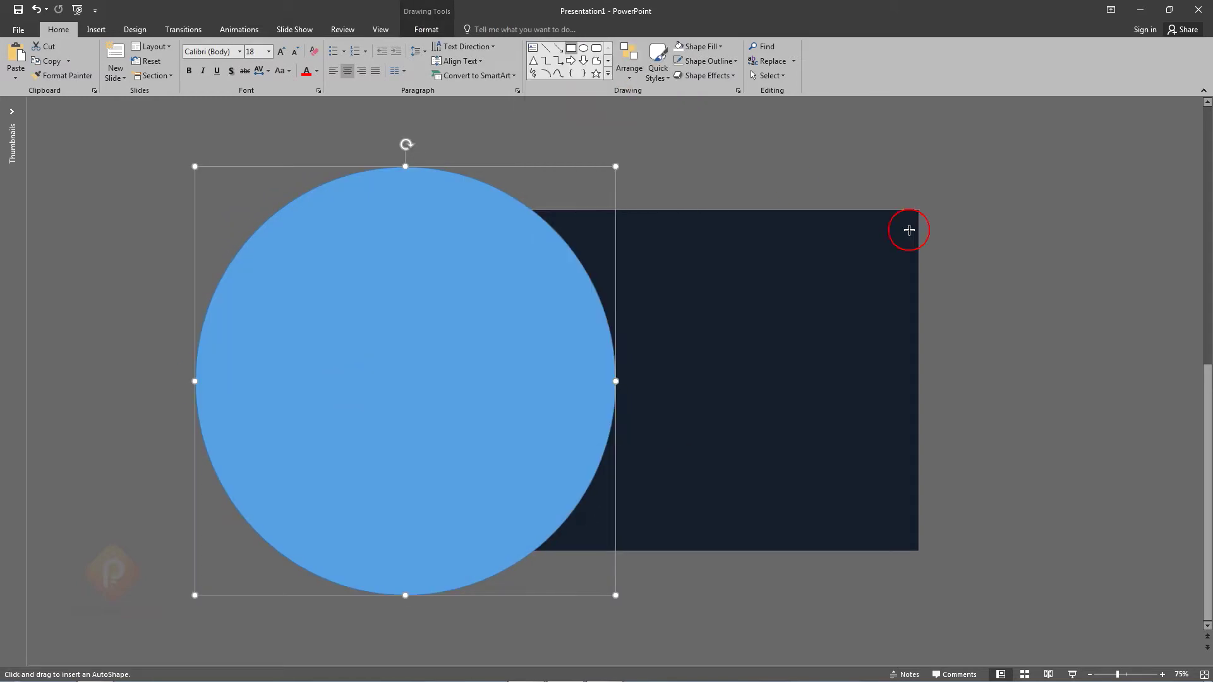
drag(911, 195, 253, 209)
drag(615, 209, 614, 213)
key(ctrl+a)
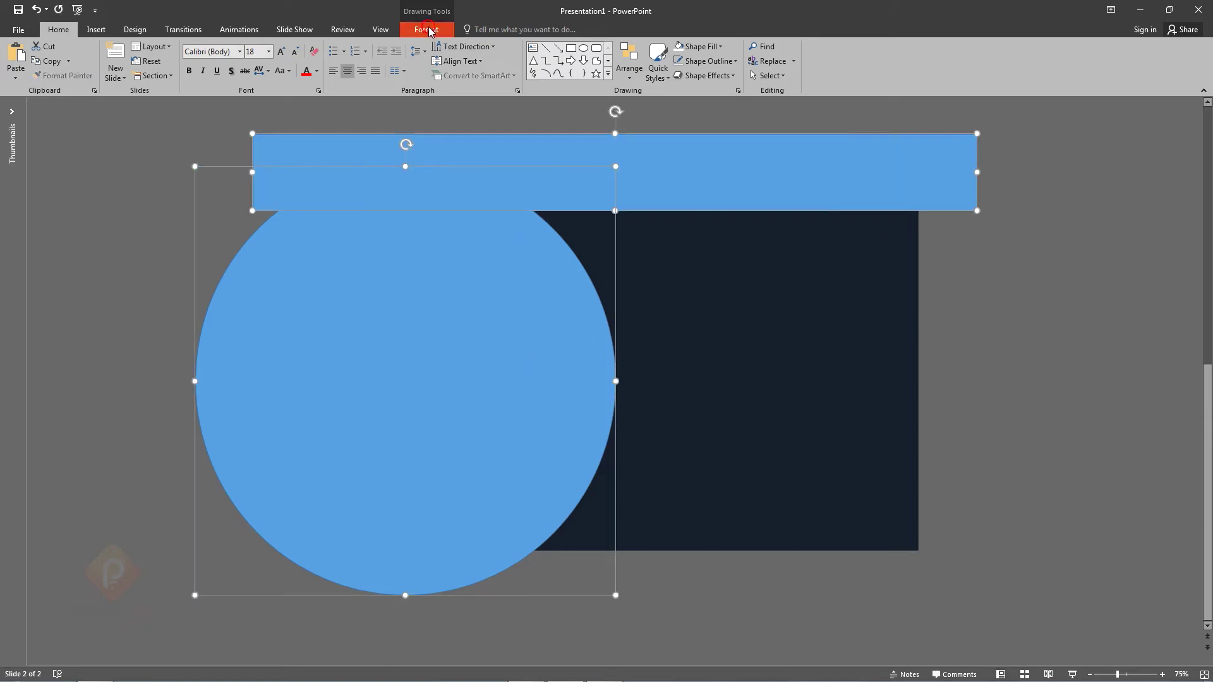
click(426, 29)
click(145, 77)
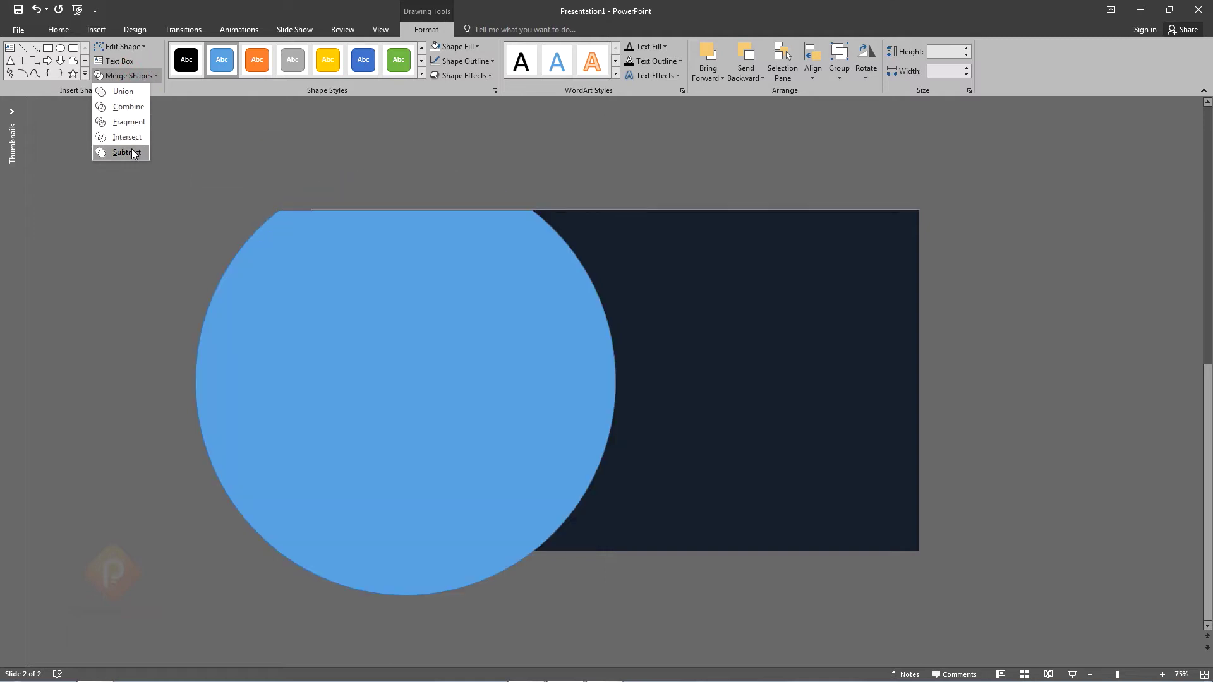
click(131, 152)
Step: Draw a rectangle left of the slide and subtract it from the circle
click(369, 107)
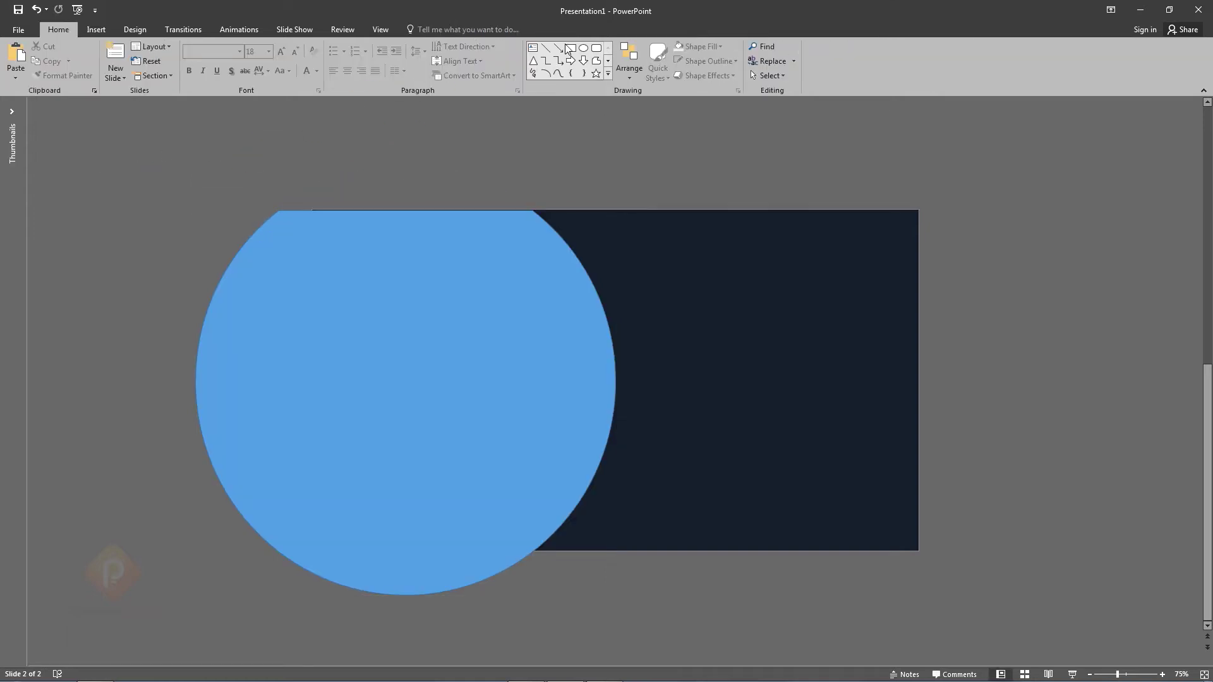
drag(100, 169, 312, 614)
click(420, 461)
shift+click(137, 364)
click(427, 30)
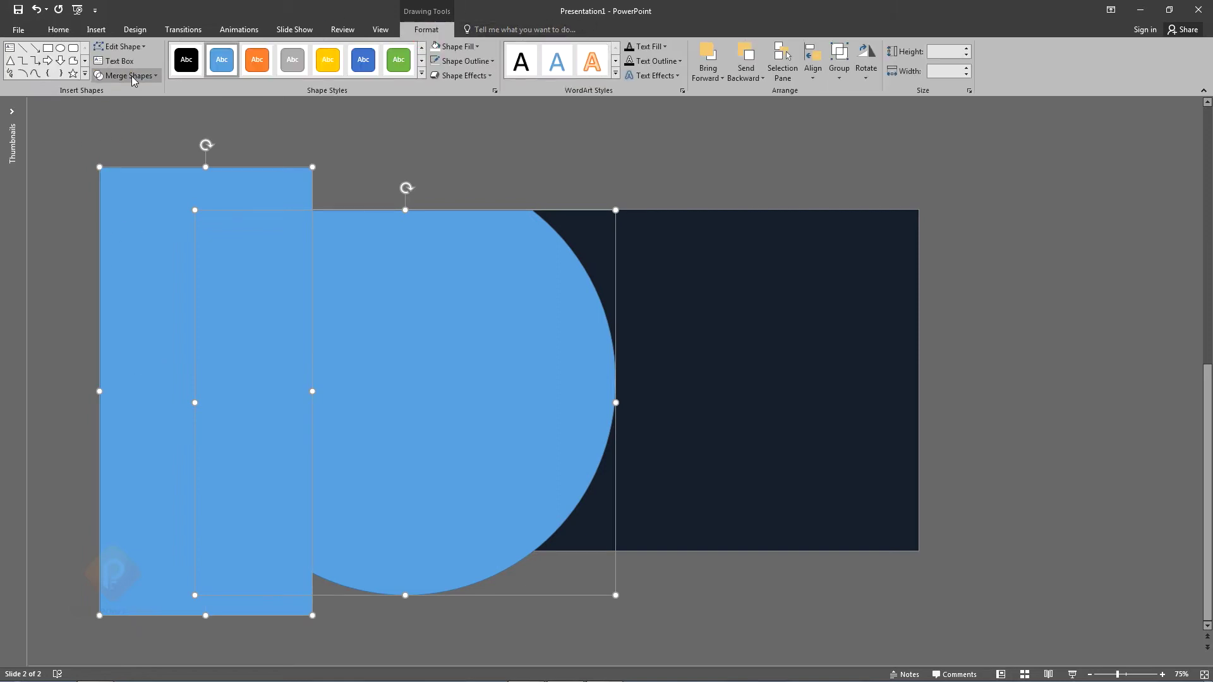
click(125, 75)
click(134, 152)
Step: Subtract a bar below the bottom edge, leaving a half-circle
click(47, 47)
mouse_move(926, 607)
mouse_down()
mouse_move(228, 542)
mouse_move(223, 551)
mouse_up()
click(516, 413)
shift+click(704, 571)
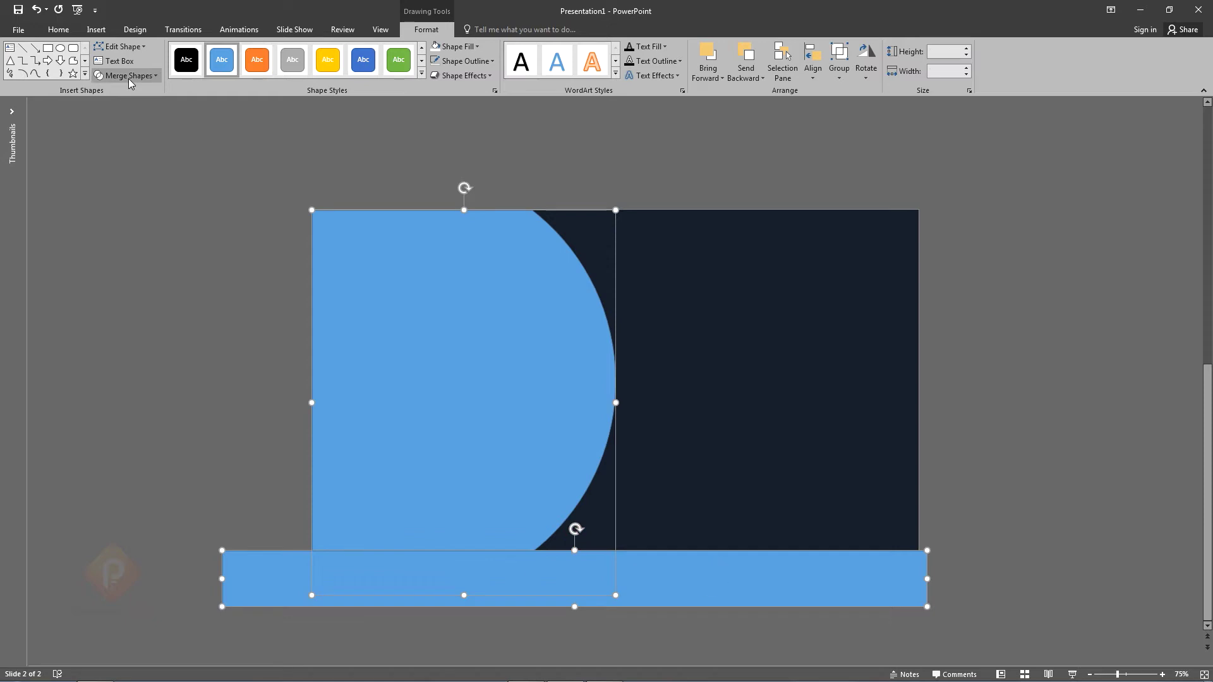
click(125, 75)
click(134, 152)
Step: Remove the half-circle's outline, fill it white, and align it to the slide's left edge
click(58, 30)
click(708, 61)
click(708, 178)
mouse_move(465, 210)
mouse_down()
mouse_move(466, 221)
mouse_move(464, 210)
mouse_up()
click(546, 304)
click(698, 46)
click(679, 75)
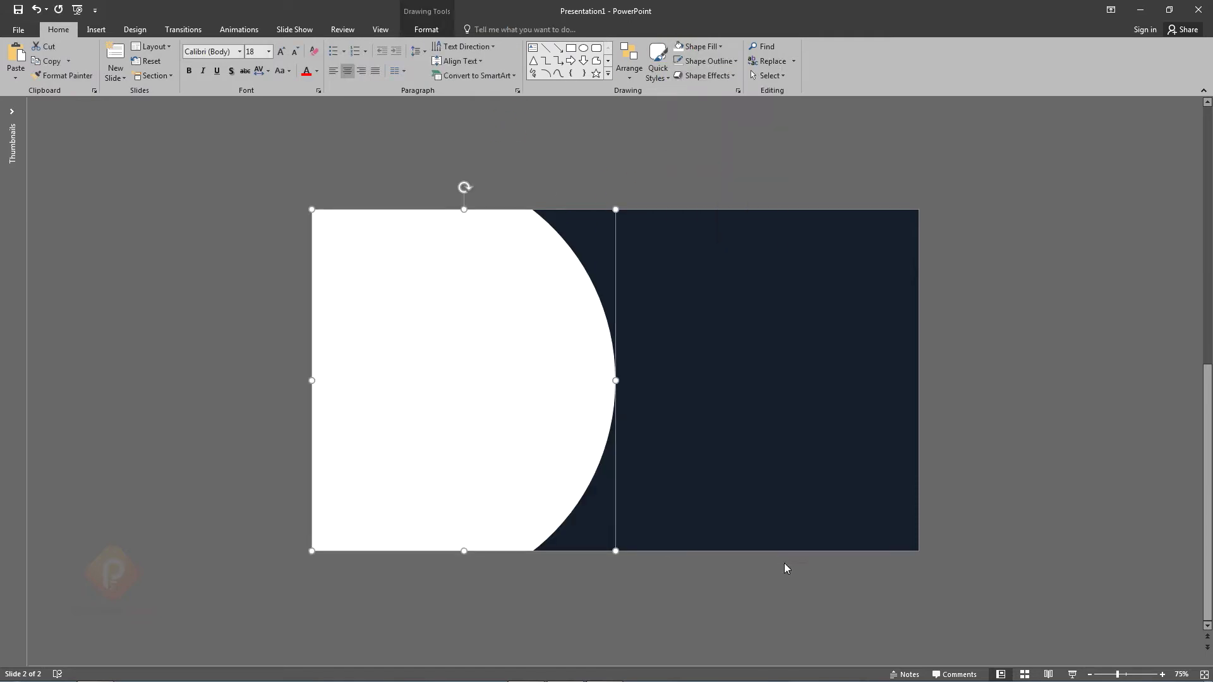
drag(495, 412, 496, 410)
click(464, 378)
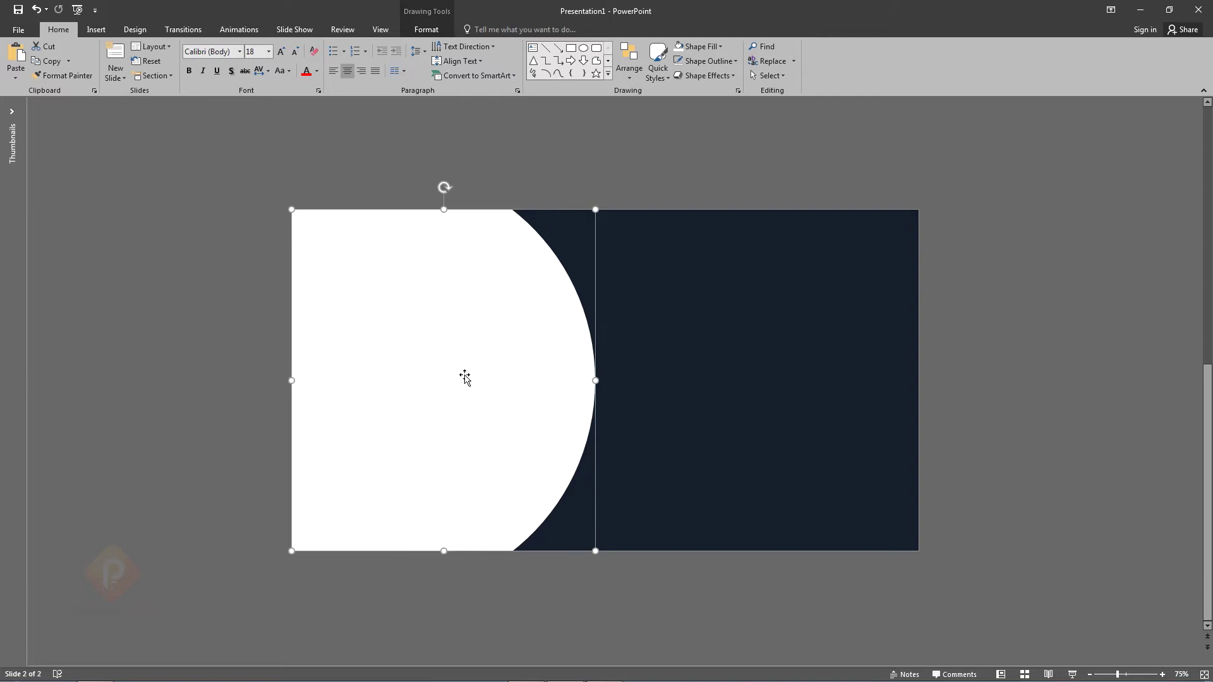
drag(294, 379, 311, 380)
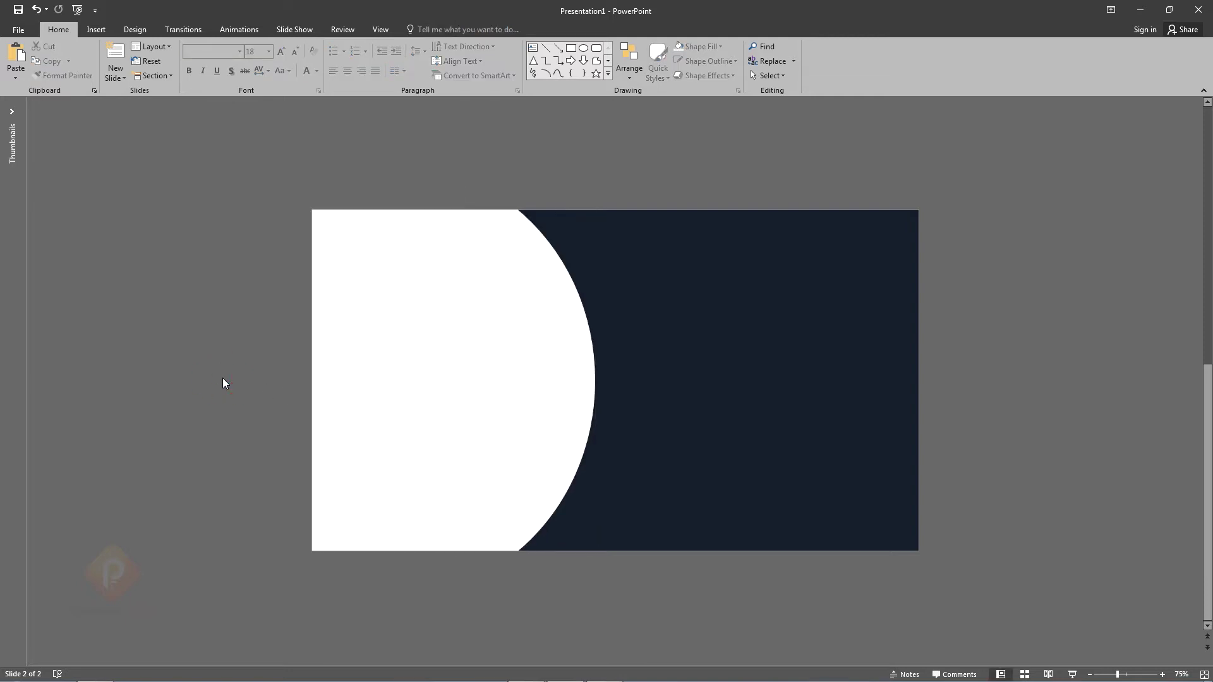
Step: Copy the skyscraper photo from slide 1 and paste it onto slide 2
click(12, 114)
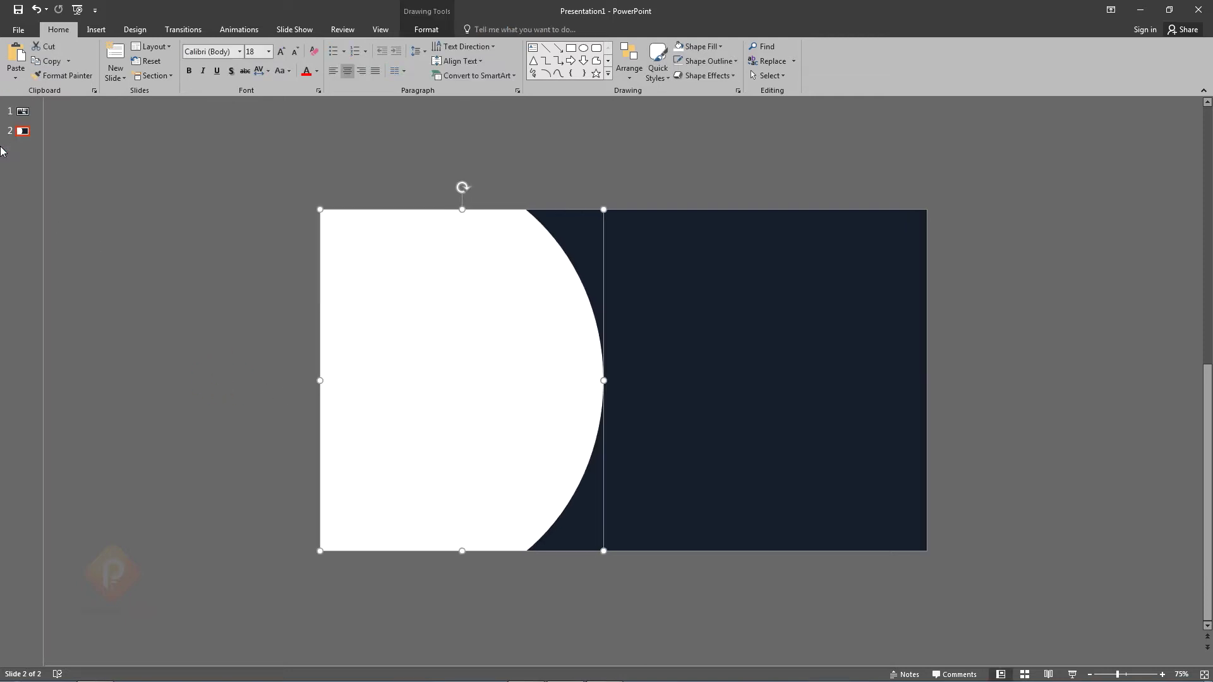
click(22, 114)
click(685, 466)
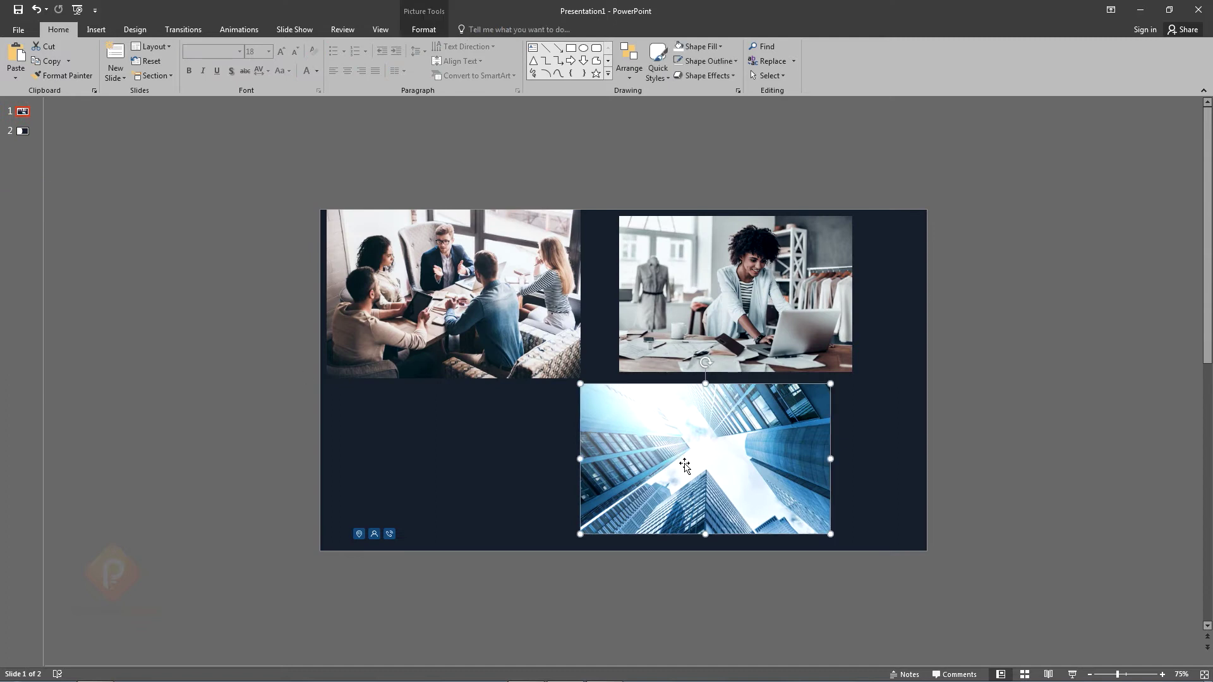
click(23, 131)
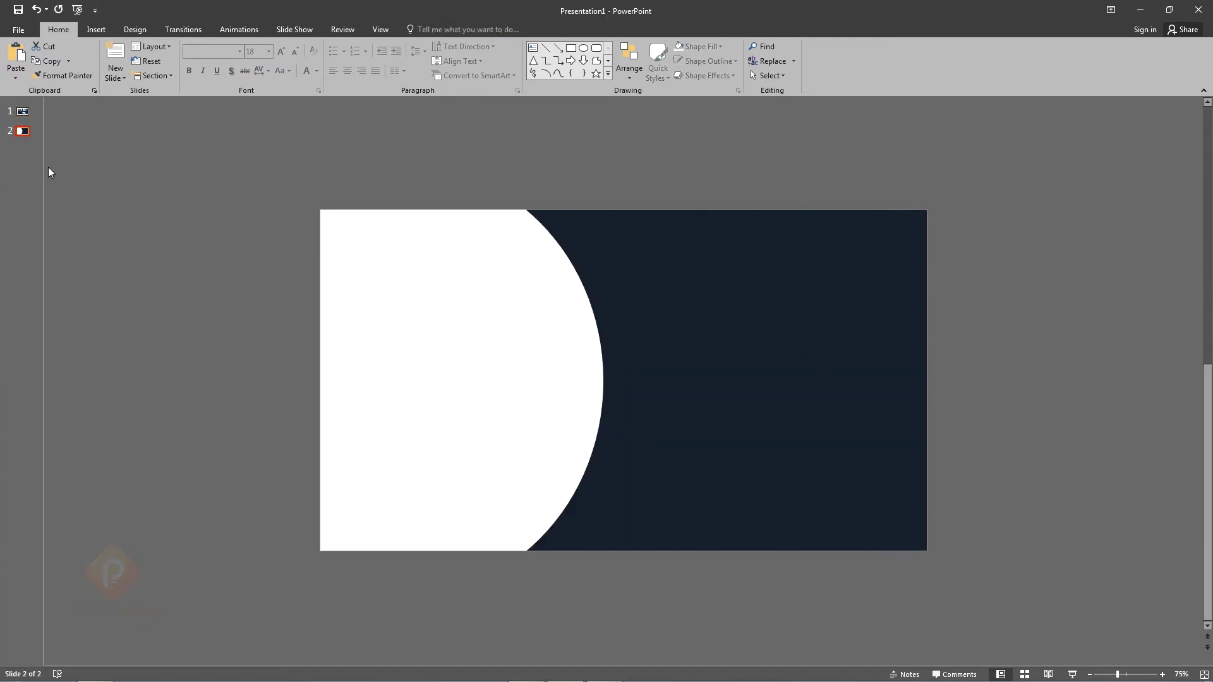
key(ctrl+v)
Step: Move and enlarge the photo over the half-circle, then select both together
drag(44, 181, 12, 181)
drag(693, 448, 418, 276)
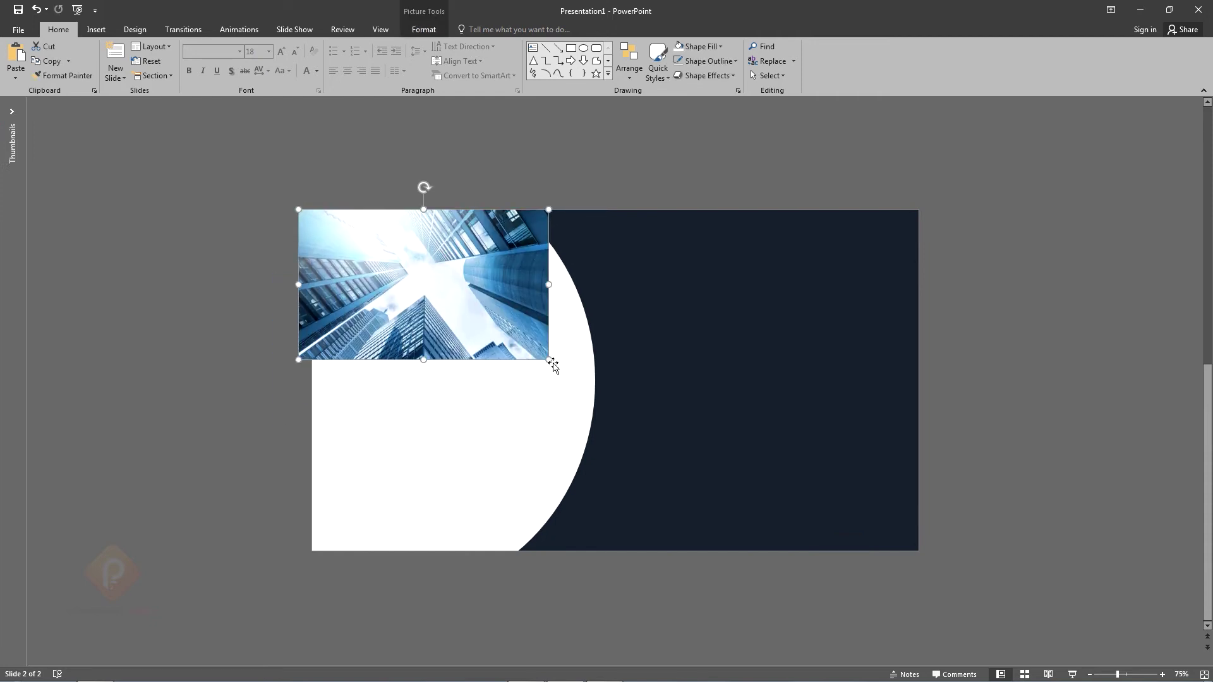
drag(547, 359, 742, 553)
drag(695, 505, 642, 506)
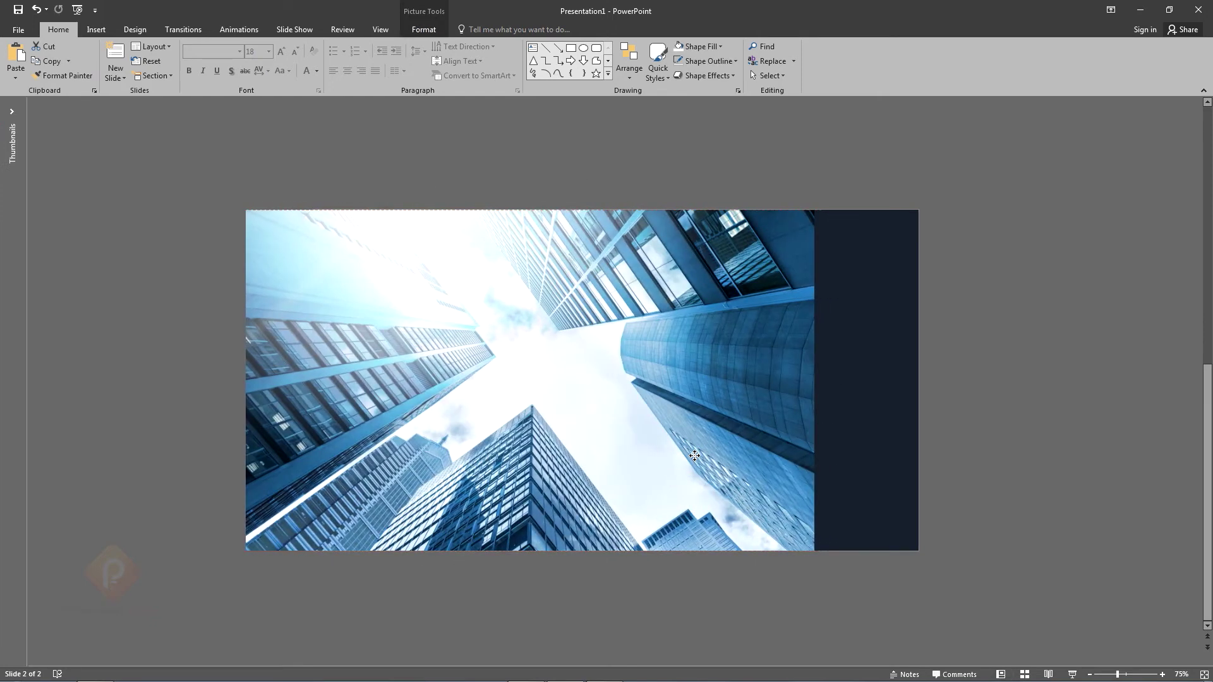
drag(299, 163, 730, 663)
click(726, 520)
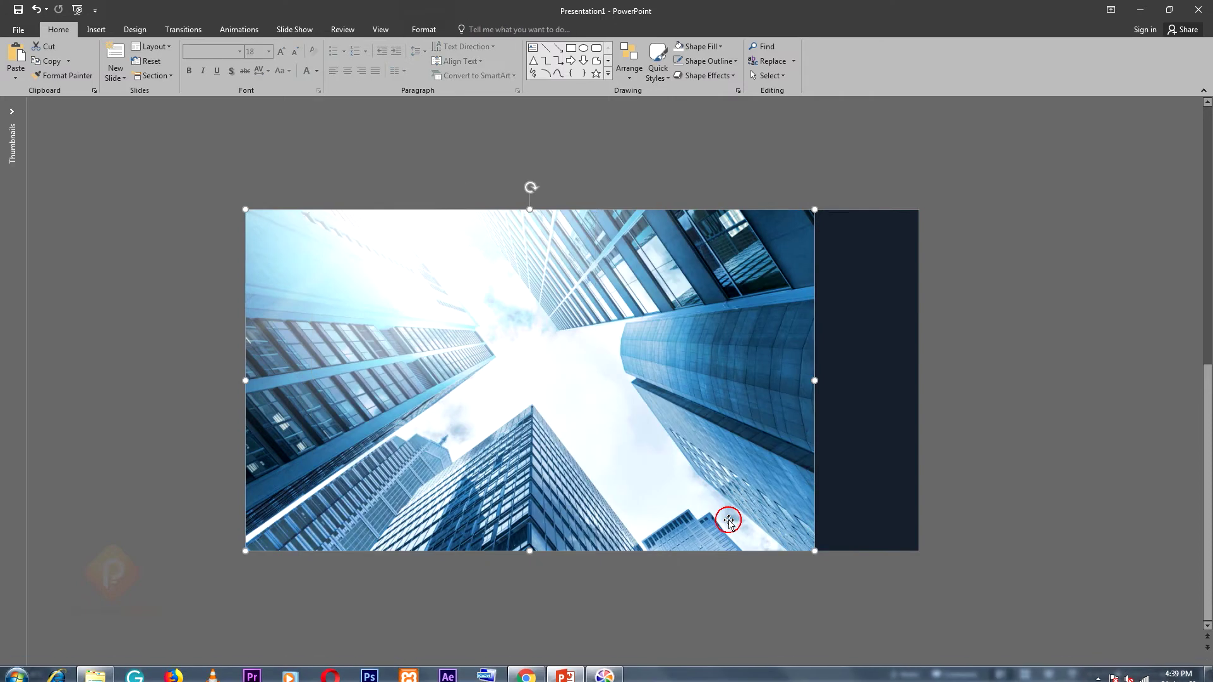
drag(275, 163, 626, 663)
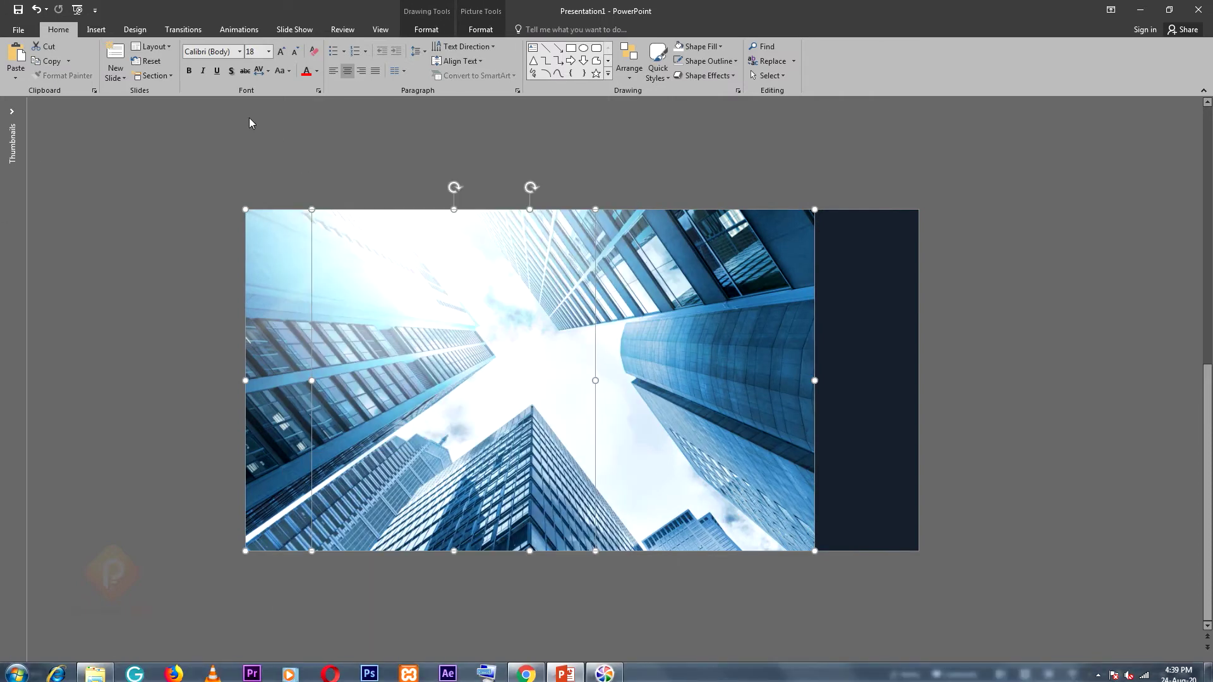
Step: Intersect the photo with the half-circle so it takes the half-circle shape
click(480, 29)
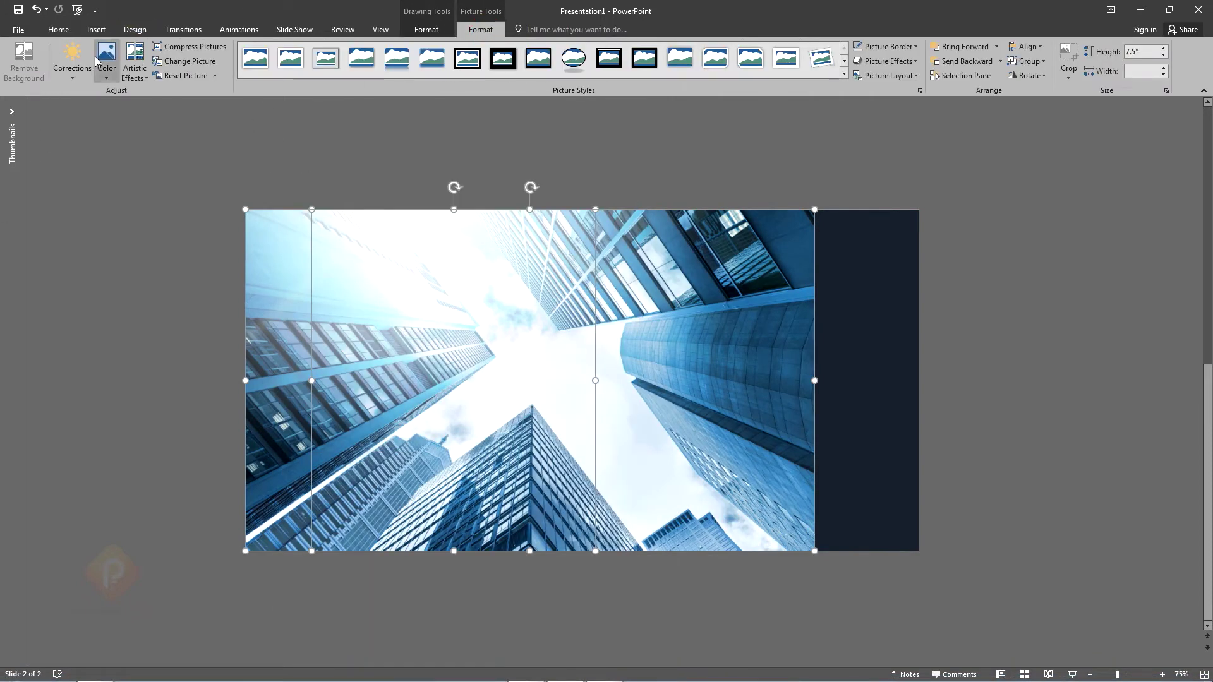
click(426, 29)
click(146, 76)
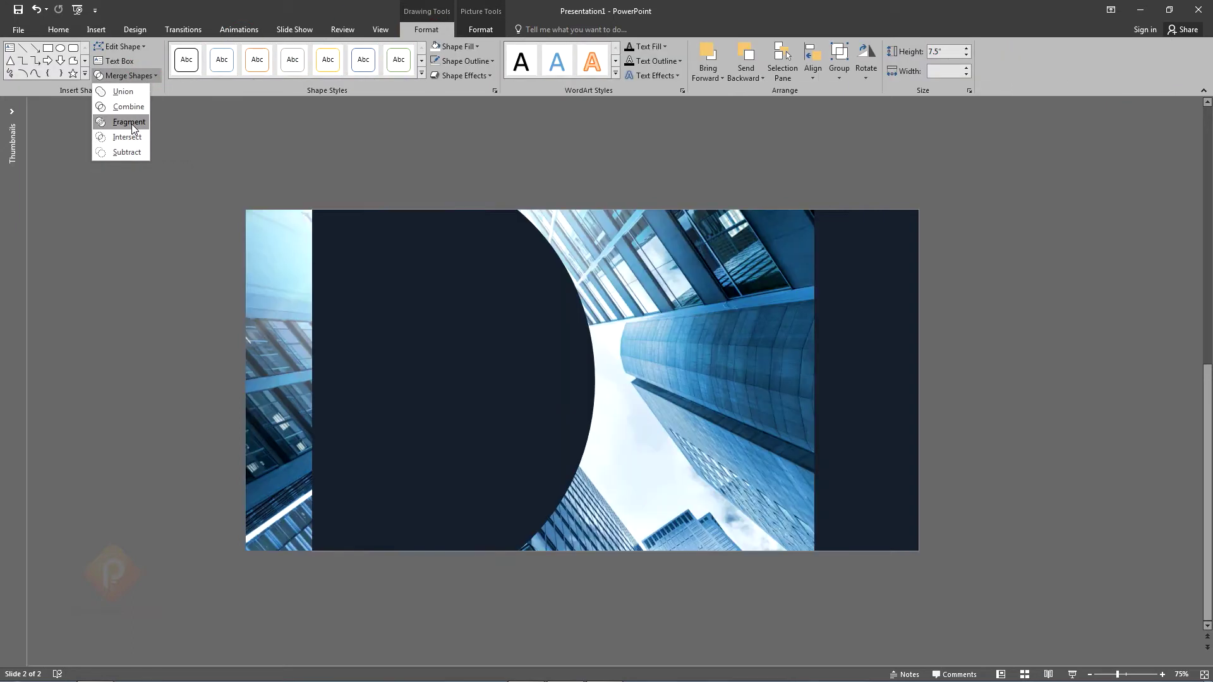
click(127, 137)
click(157, 176)
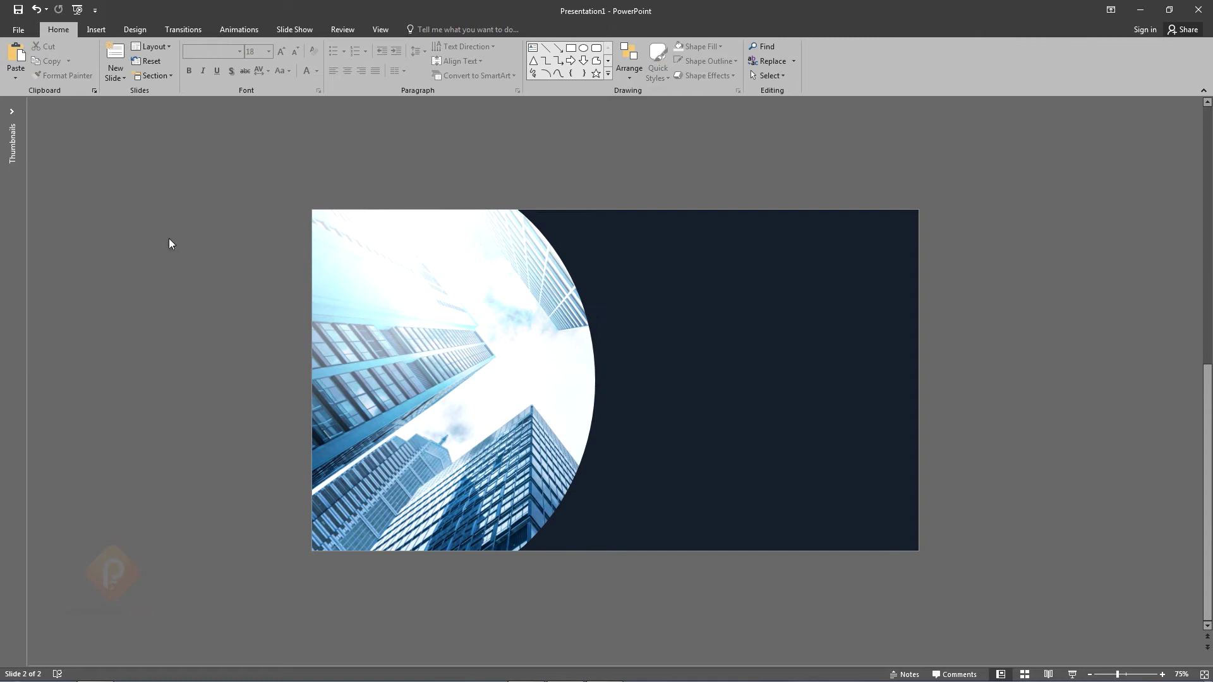
Step: Recolour the clipped photo to Gray-50% Accent 3 Light and brighten it
click(424, 362)
click(244, 27)
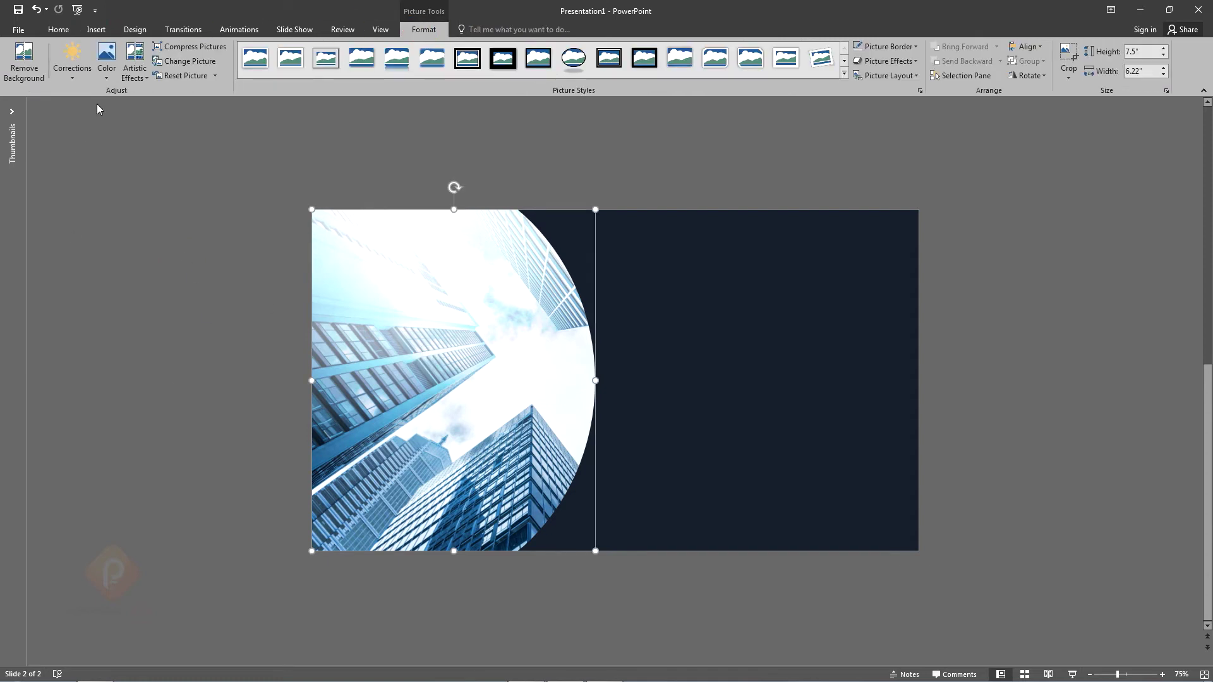
click(72, 67)
click(104, 78)
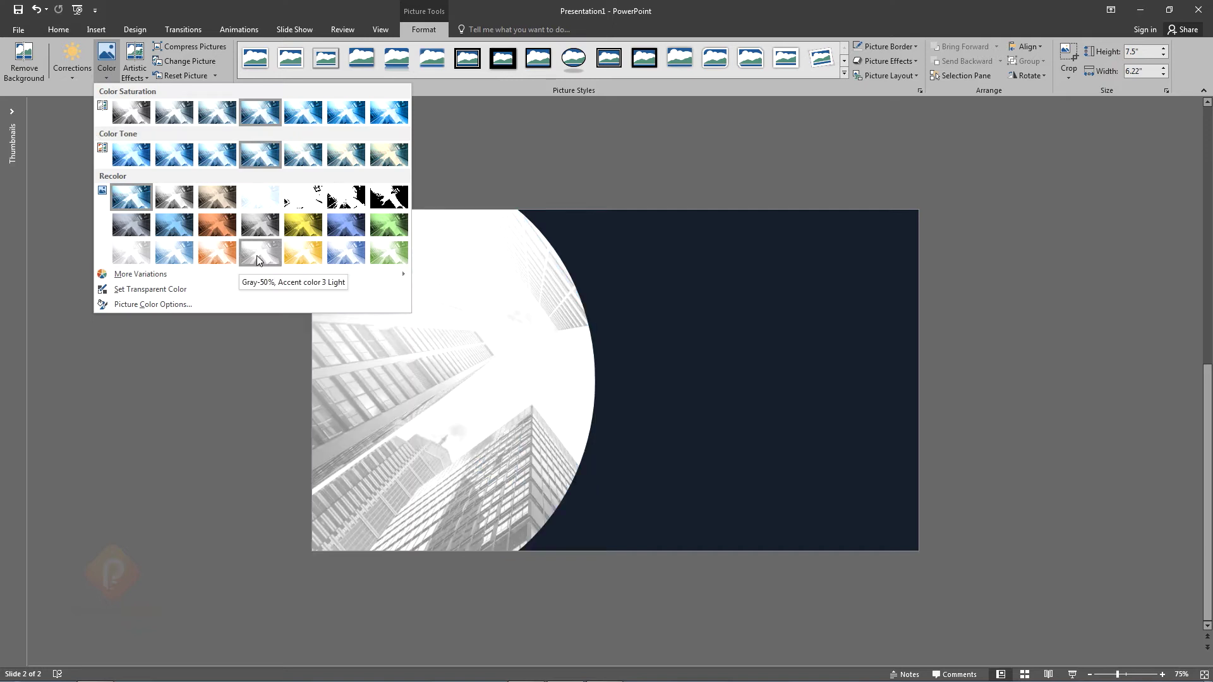
click(257, 261)
click(72, 63)
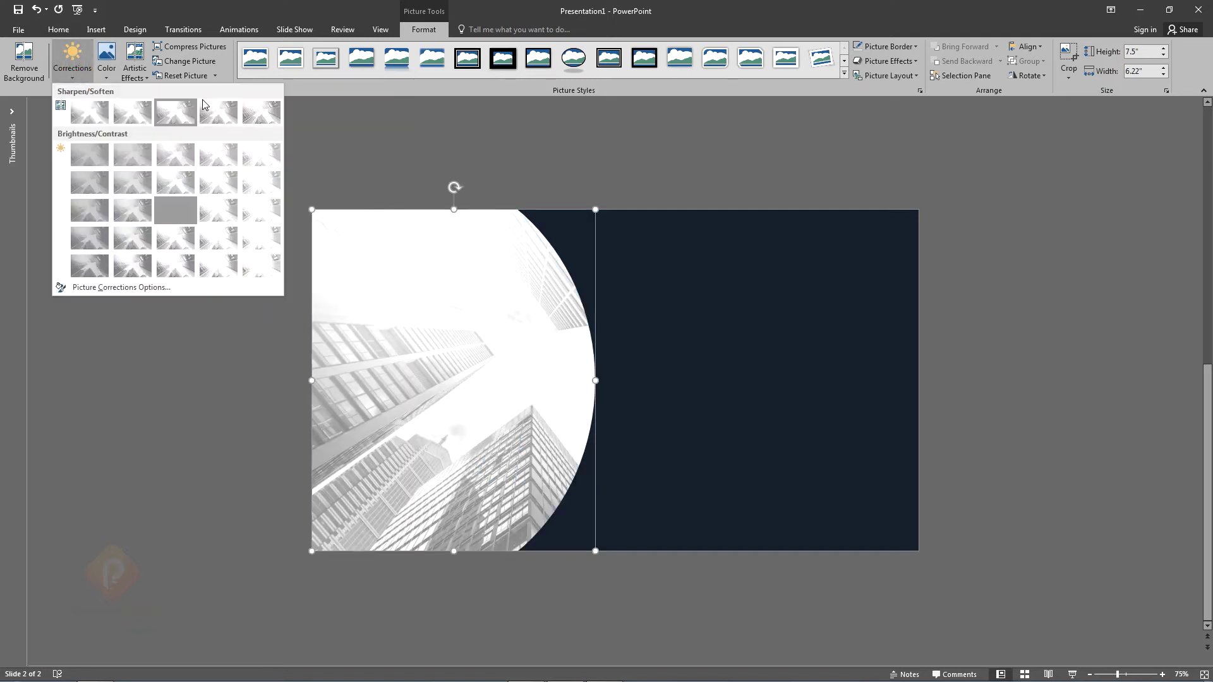
click(174, 154)
click(192, 299)
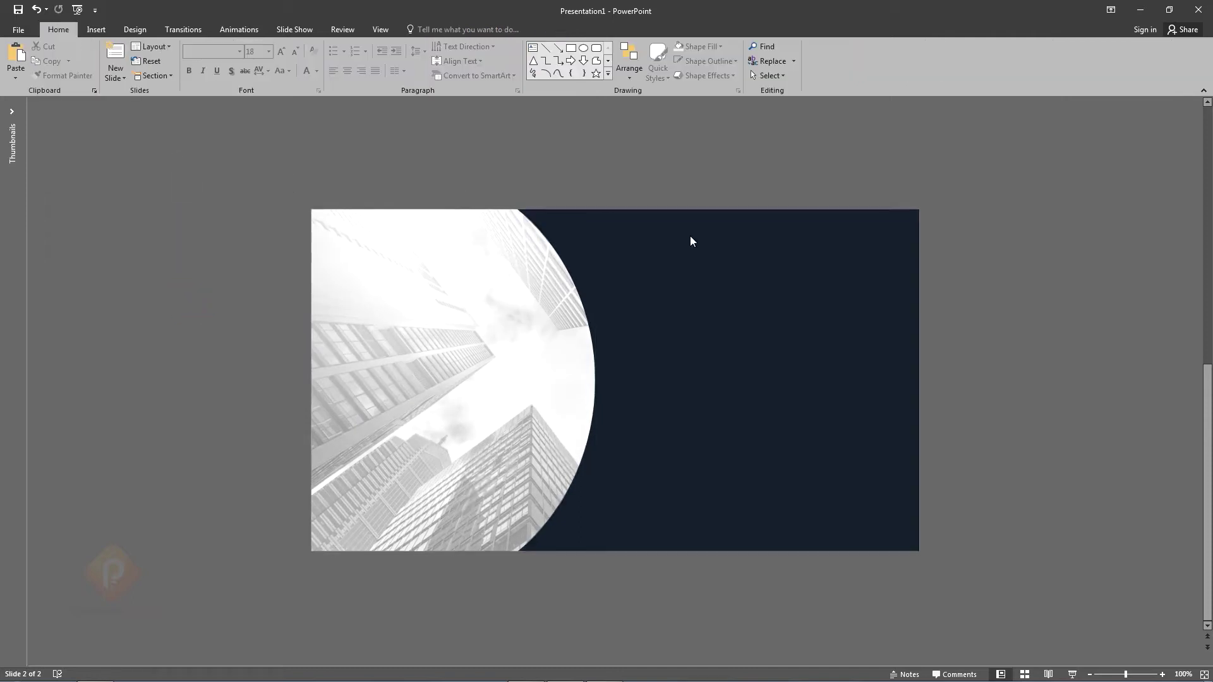
Step: Draw a white, outline-free circle on the half-circle's curved edge
scroll(690, 237, up, 3)
click(609, 74)
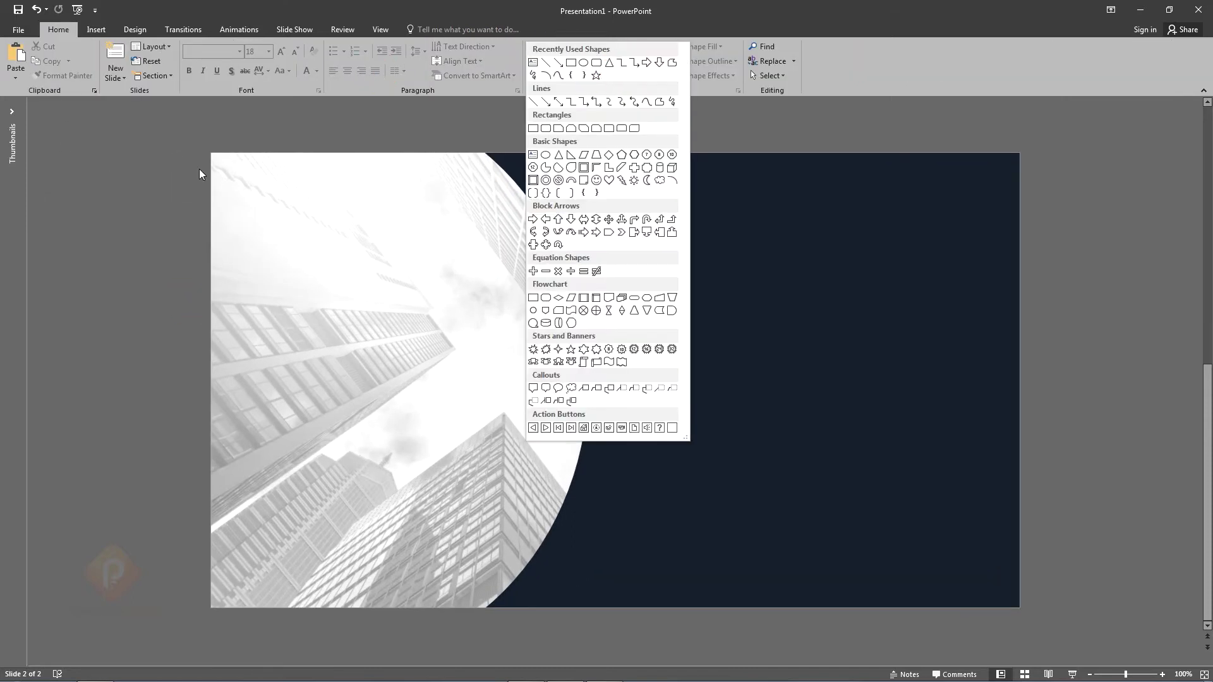
click(583, 62)
drag(445, 201, 651, 402)
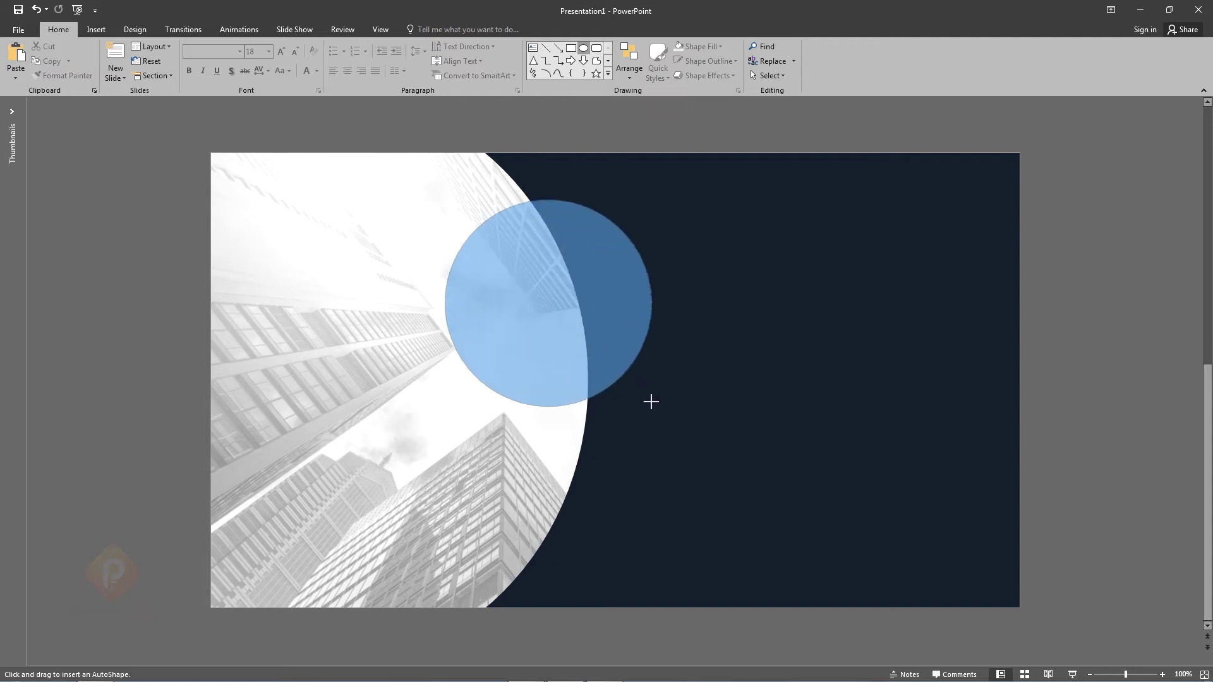
drag(571, 330, 575, 323)
click(706, 61)
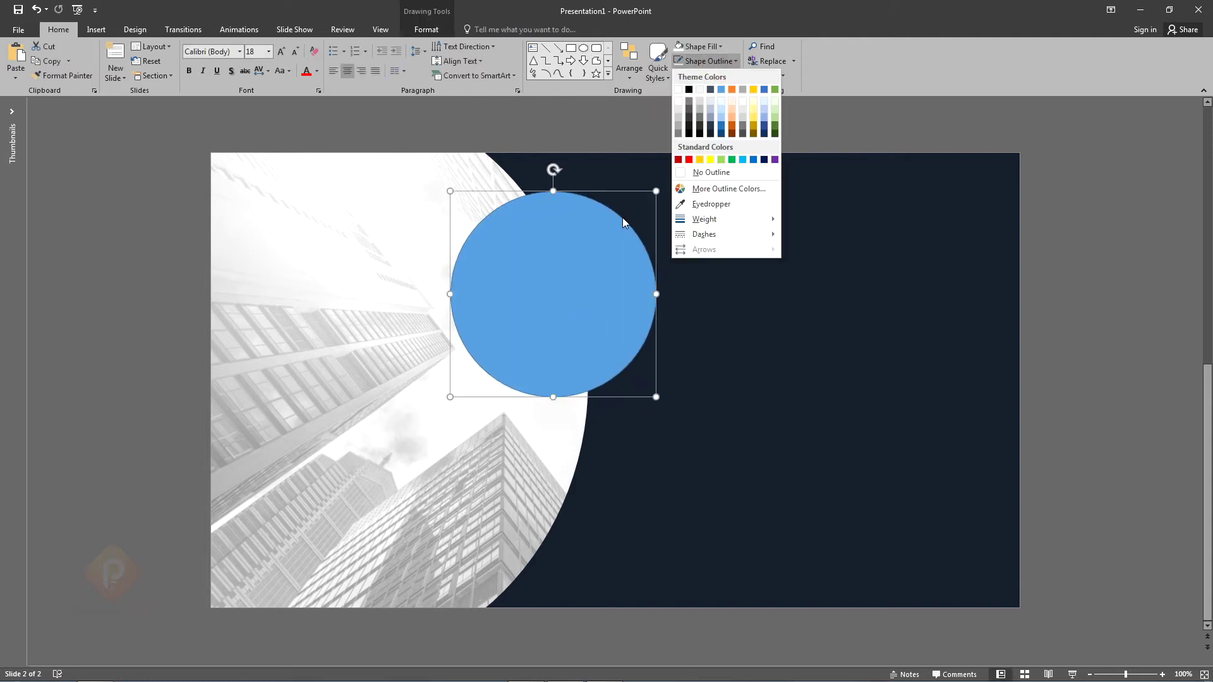
click(732, 172)
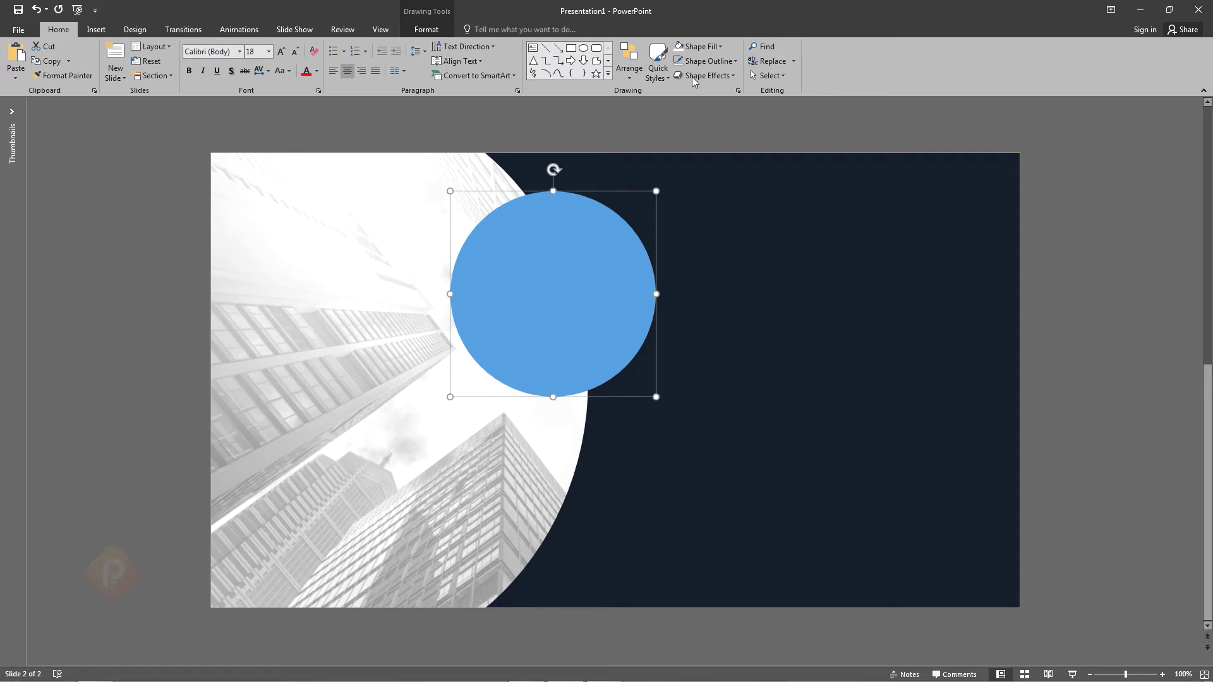
click(701, 46)
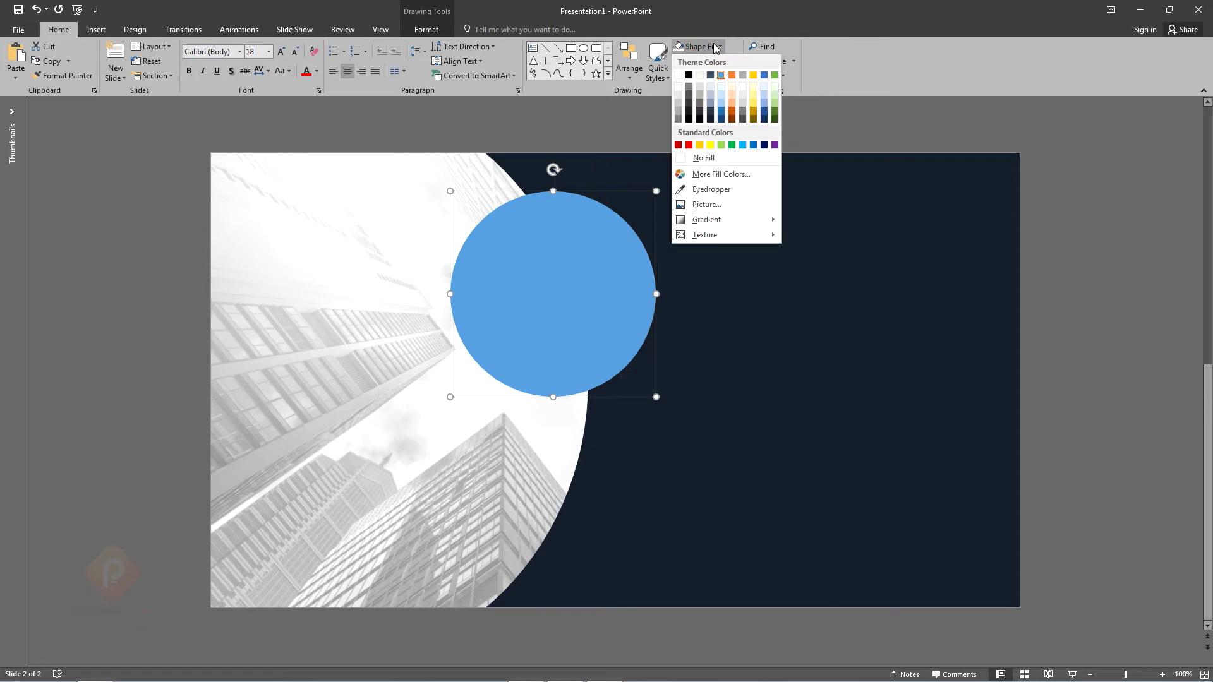
click(679, 76)
Step: Duplicate it as a no-fill, light grey outline ring arranged around the white circle
drag(542, 328, 693, 328)
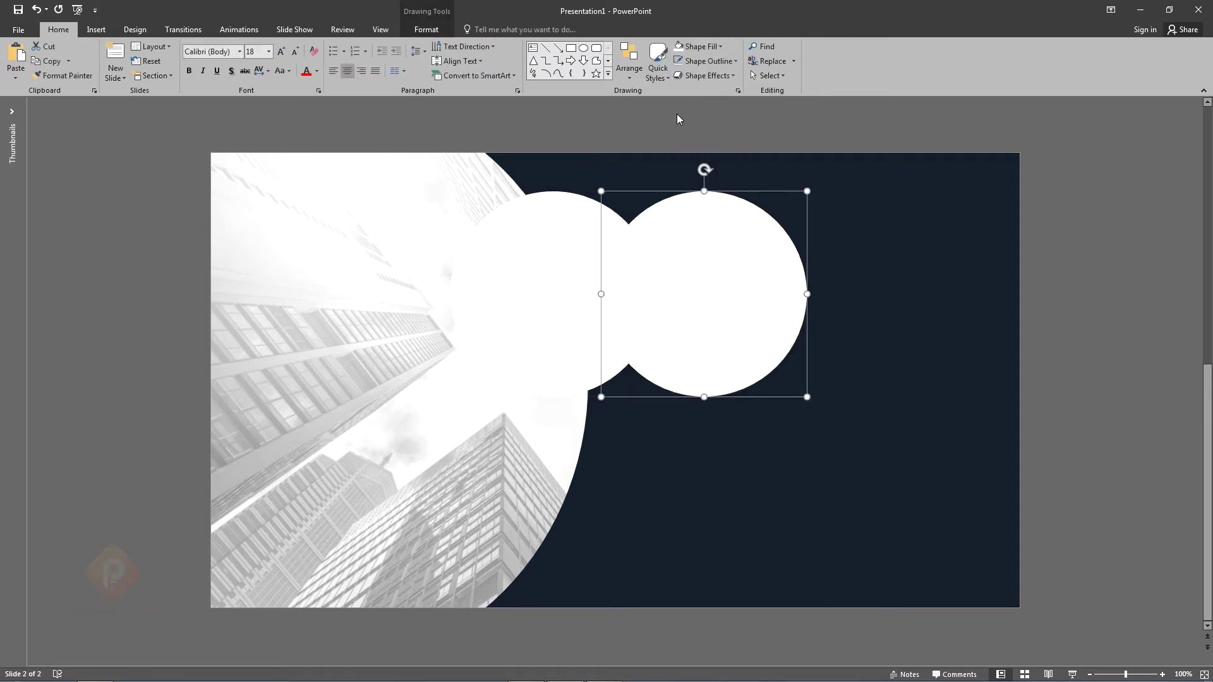
click(711, 61)
click(706, 57)
click(701, 46)
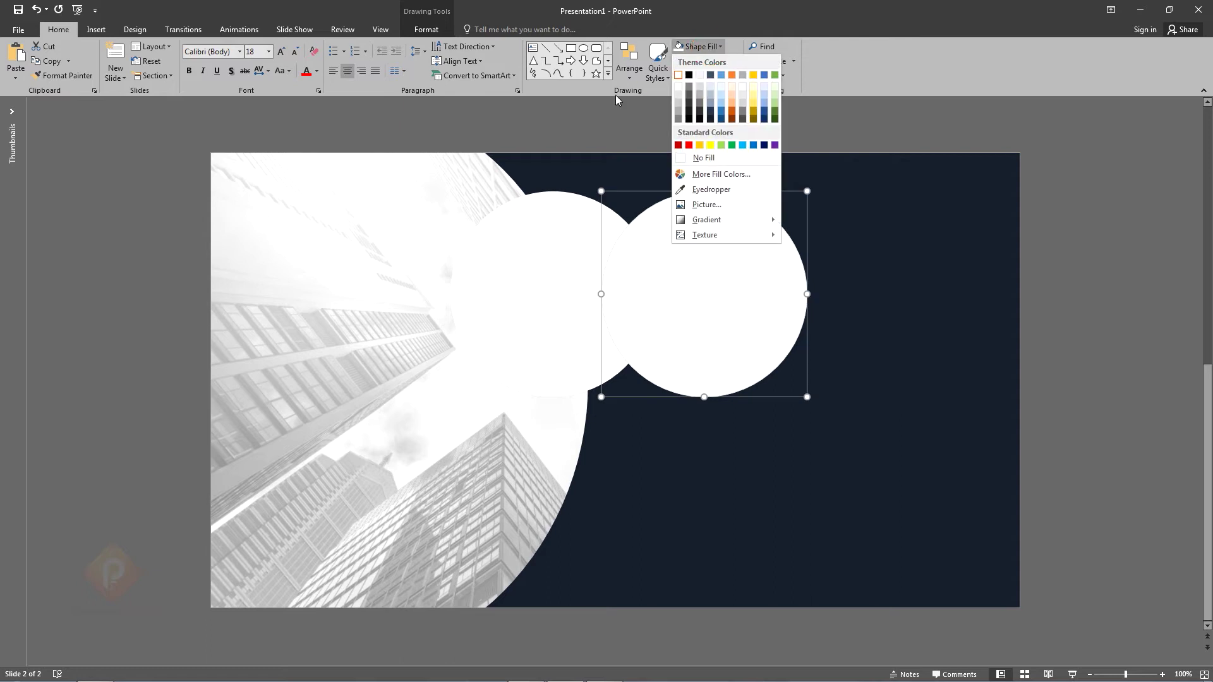
click(718, 158)
drag(807, 309, 623, 299)
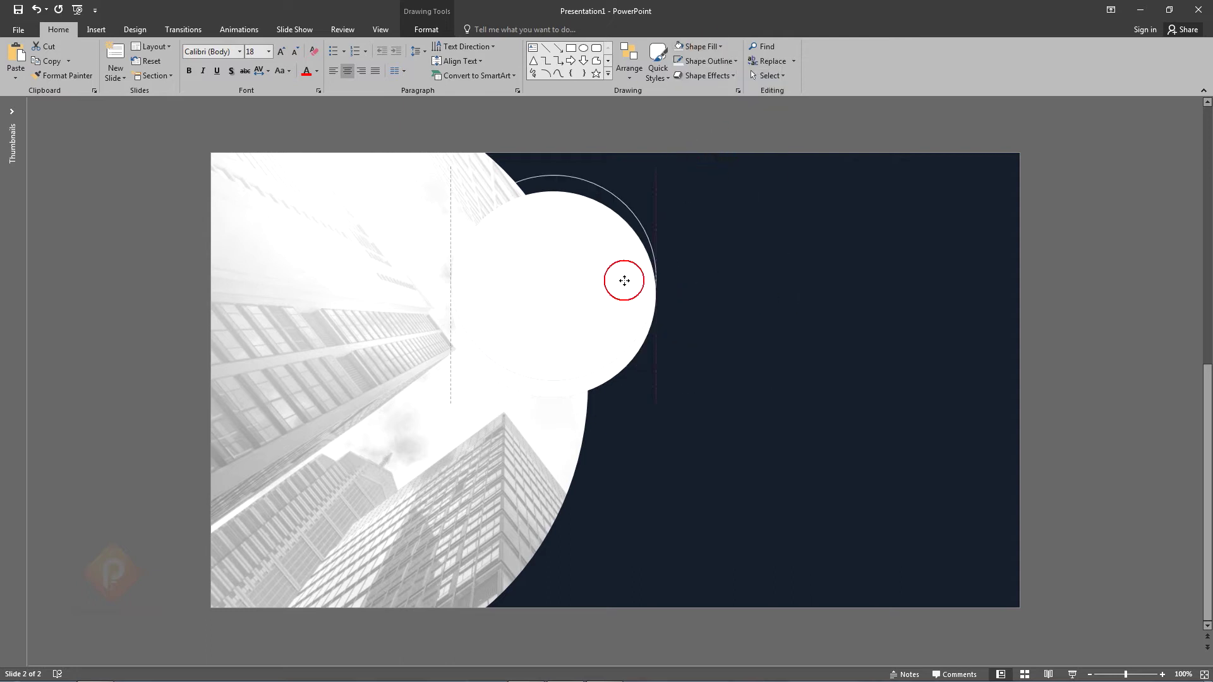
click(720, 62)
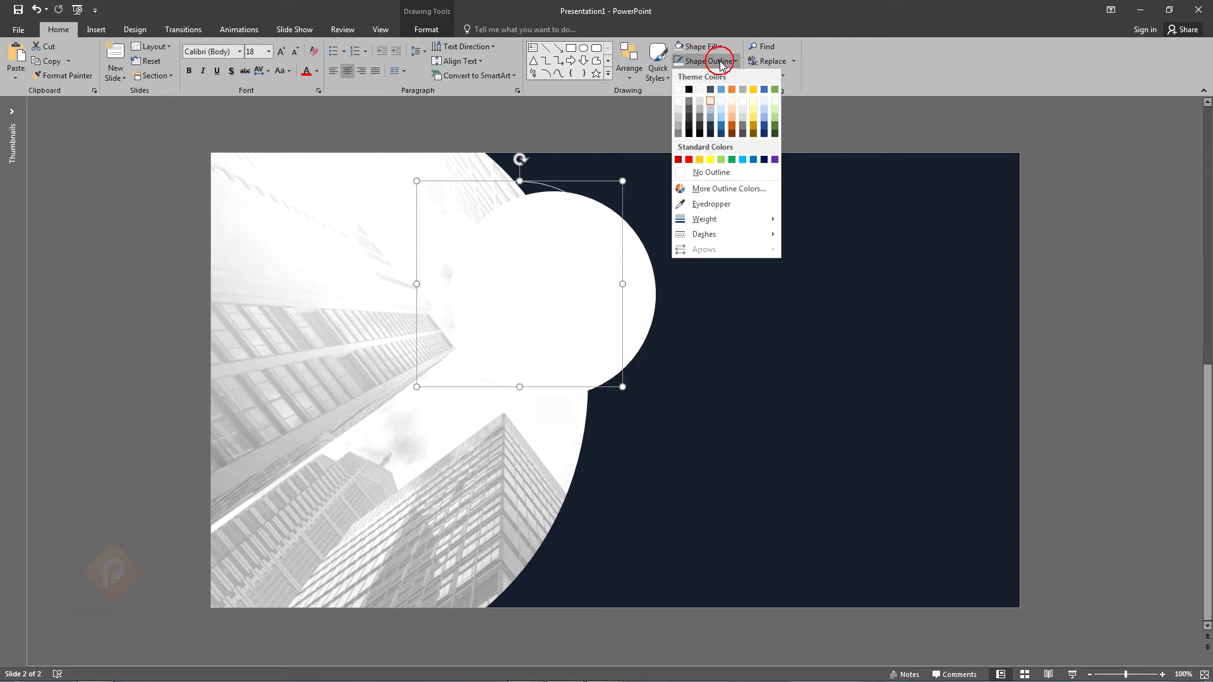
click(708, 111)
drag(648, 371, 663, 380)
click(632, 67)
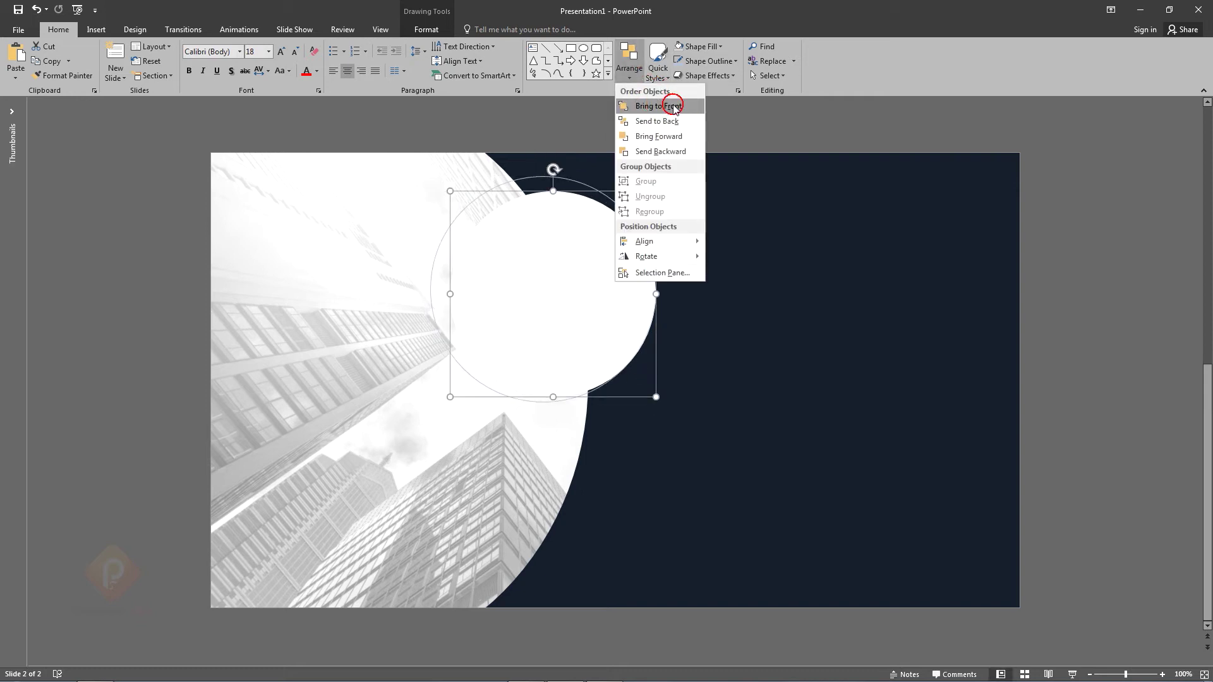
click(666, 103)
mouse_move(634, 195)
mouse_down()
mouse_move(621, 305)
mouse_move(642, 314)
mouse_up()
click(690, 130)
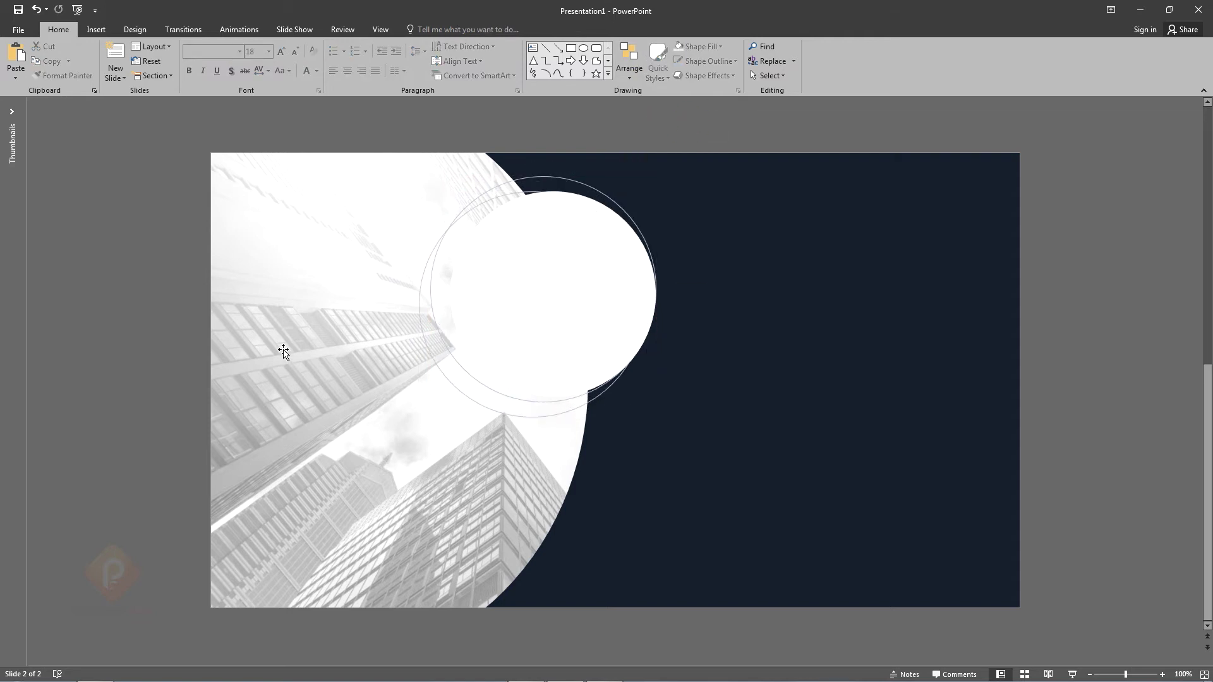
Step: Enlarge the outline ring and add a smaller white circle copy with an outer shadow
click(537, 419)
drag(419, 414, 428, 407)
drag(663, 175, 648, 183)
click(518, 307)
drag(570, 320, 714, 431)
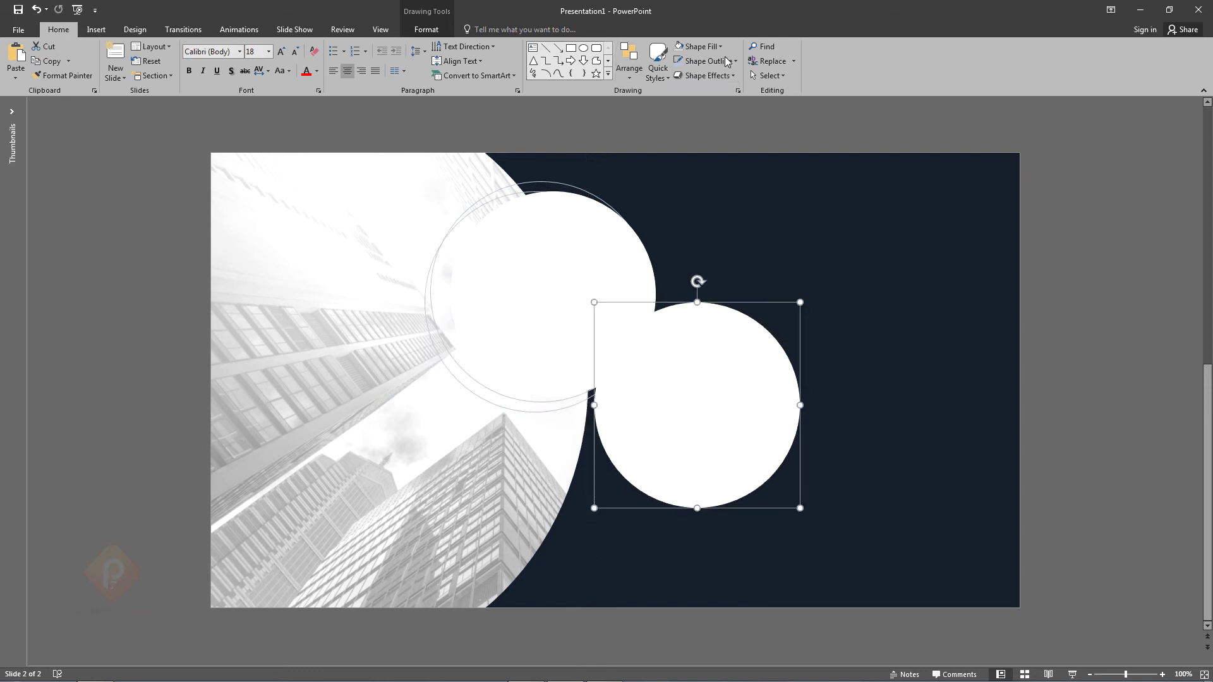
click(725, 78)
mouse_move(715, 126)
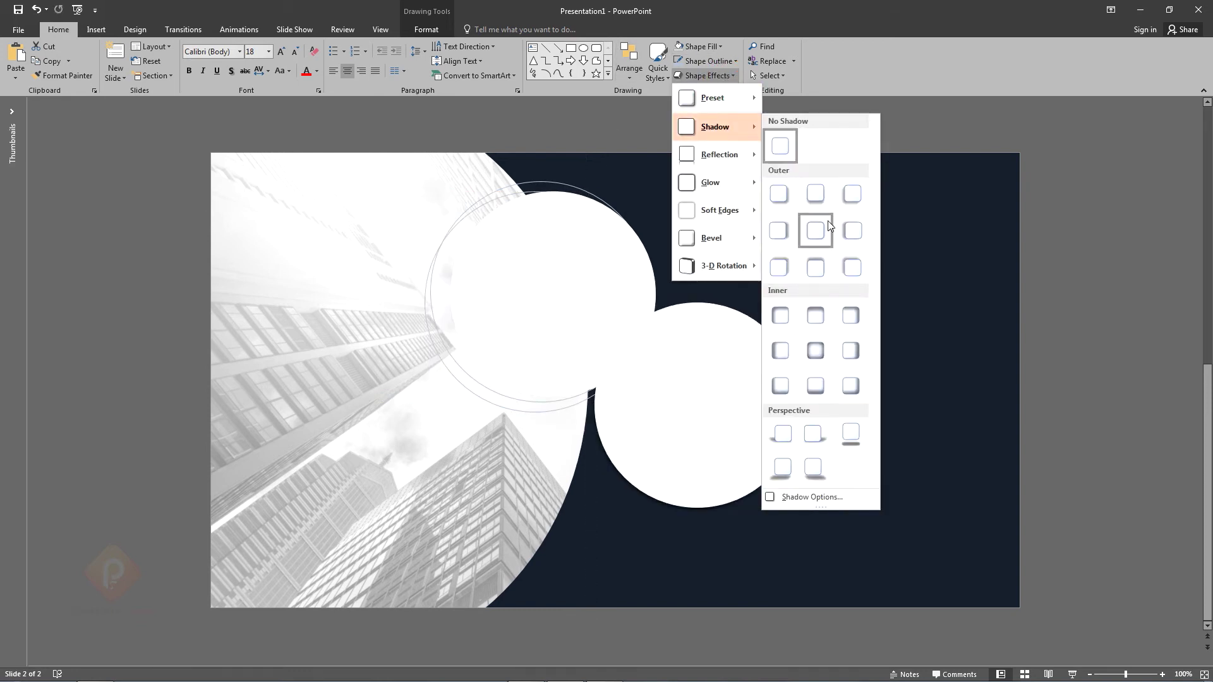
click(822, 232)
drag(798, 505, 726, 434)
mouse_move(679, 372)
mouse_down()
mouse_move(663, 398)
mouse_move(328, 265)
mouse_up()
Step: Resize and position the upper-left circle copy, then go to slide 1
drag(378, 188, 395, 175)
drag(346, 225, 352, 232)
click(203, 243)
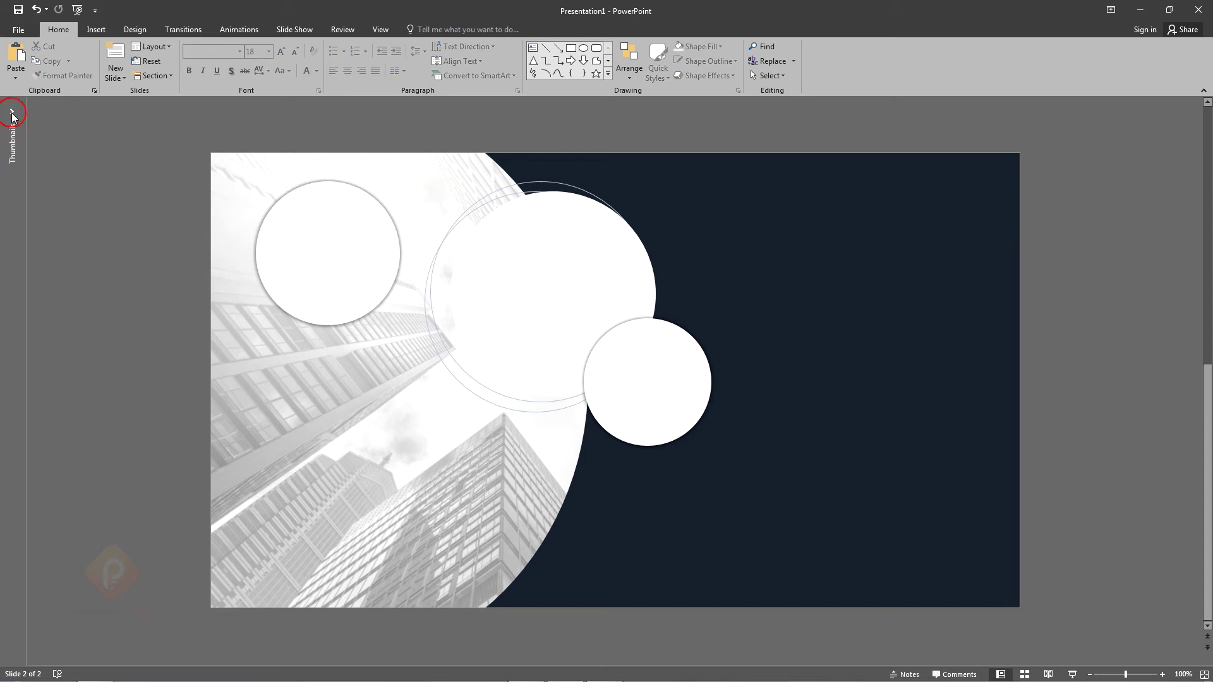
click(12, 113)
click(23, 112)
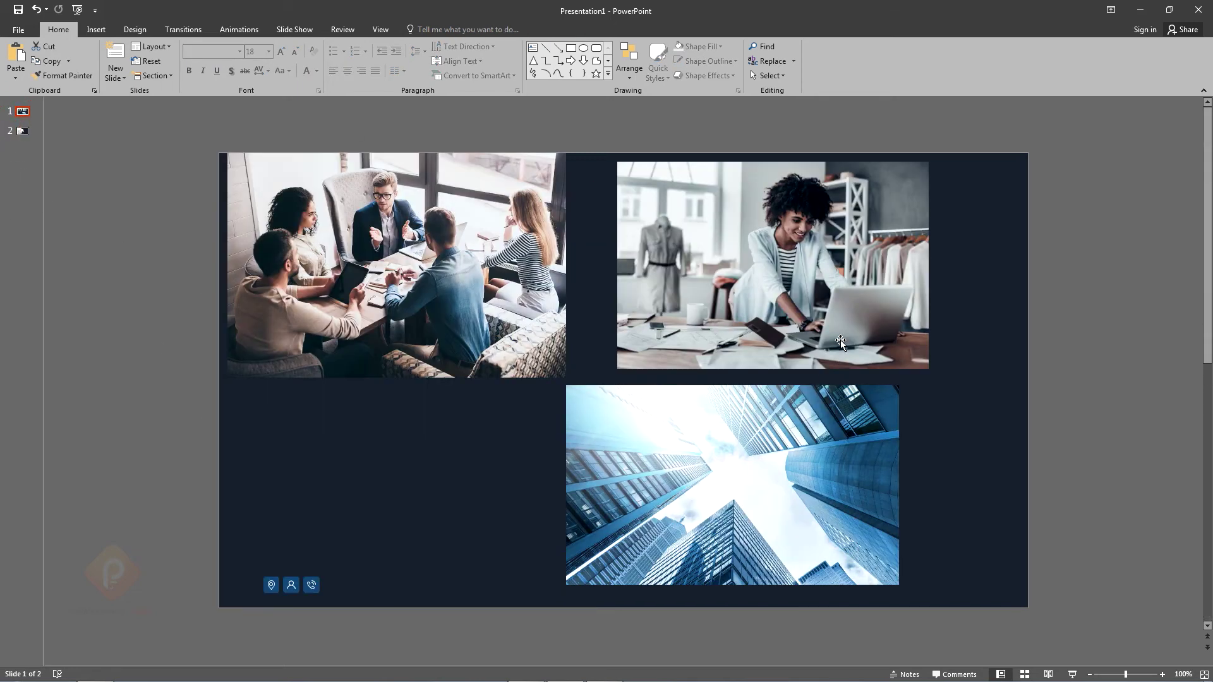
Step: Paste the woman and meeting photos onto slide 2, placing the meeting photo over the main circle
click(781, 254)
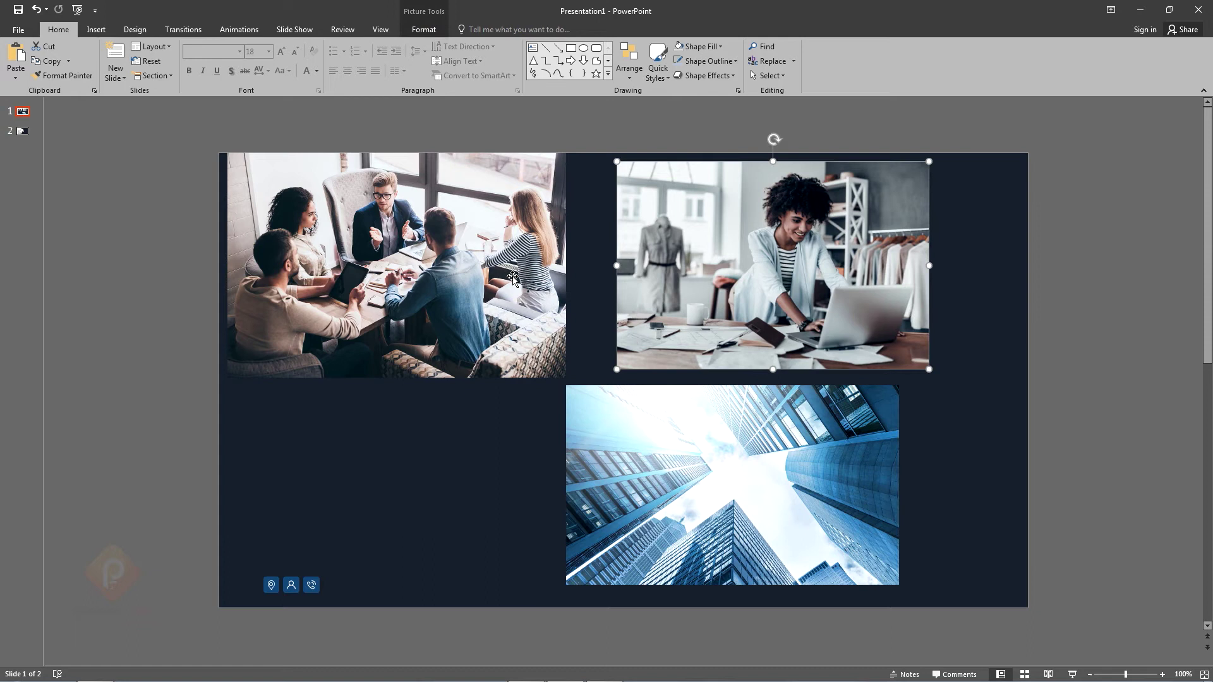
shift+click(507, 278)
mouse_move(44, 172)
mouse_down()
mouse_move(56, 172)
mouse_move(13, 195)
mouse_up()
click(31, 141)
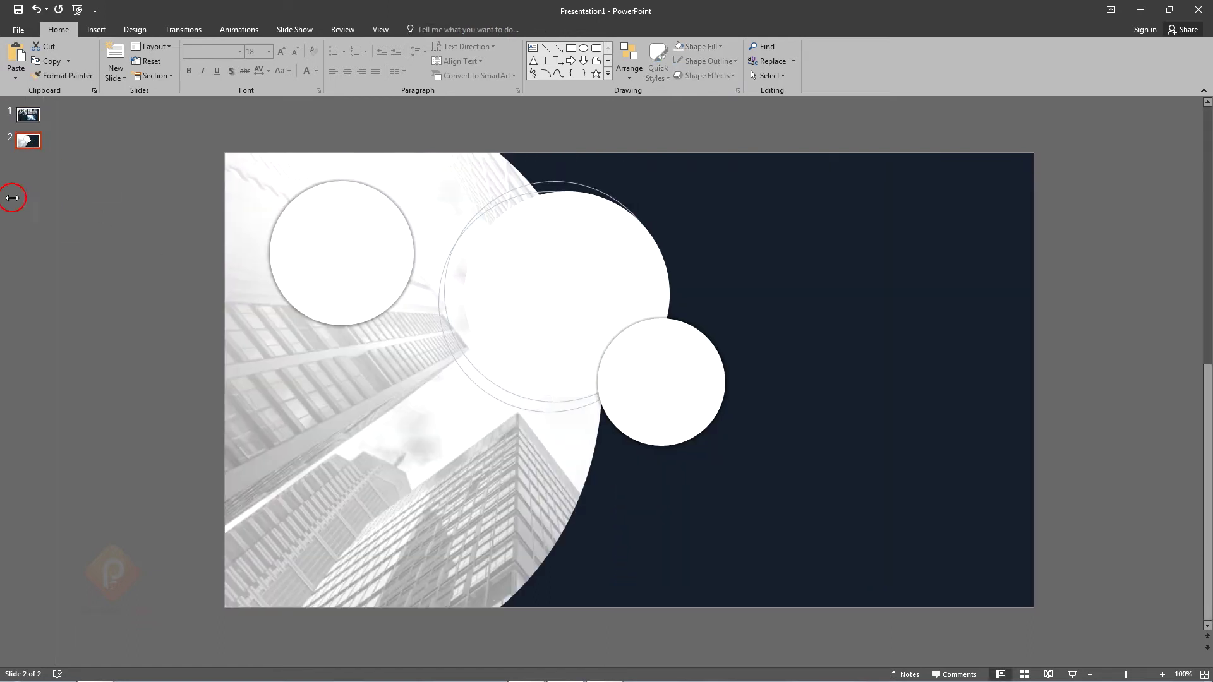
key(ctrl+v)
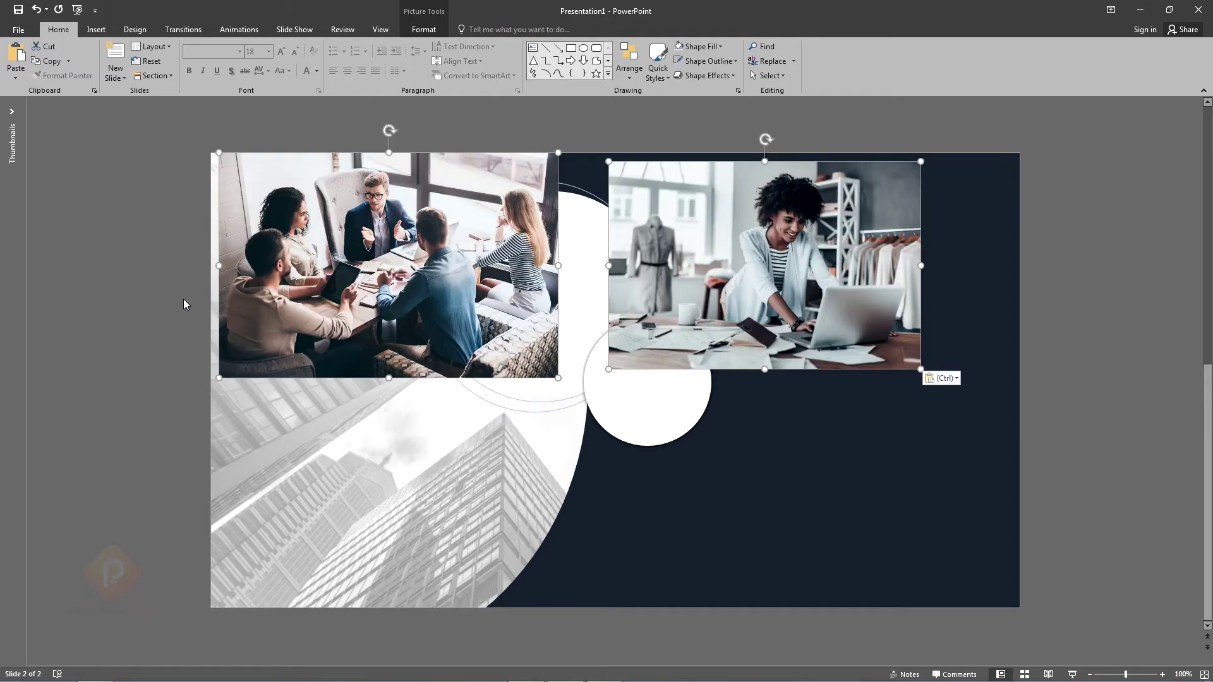
drag(876, 339, 994, 477)
drag(556, 374, 724, 419)
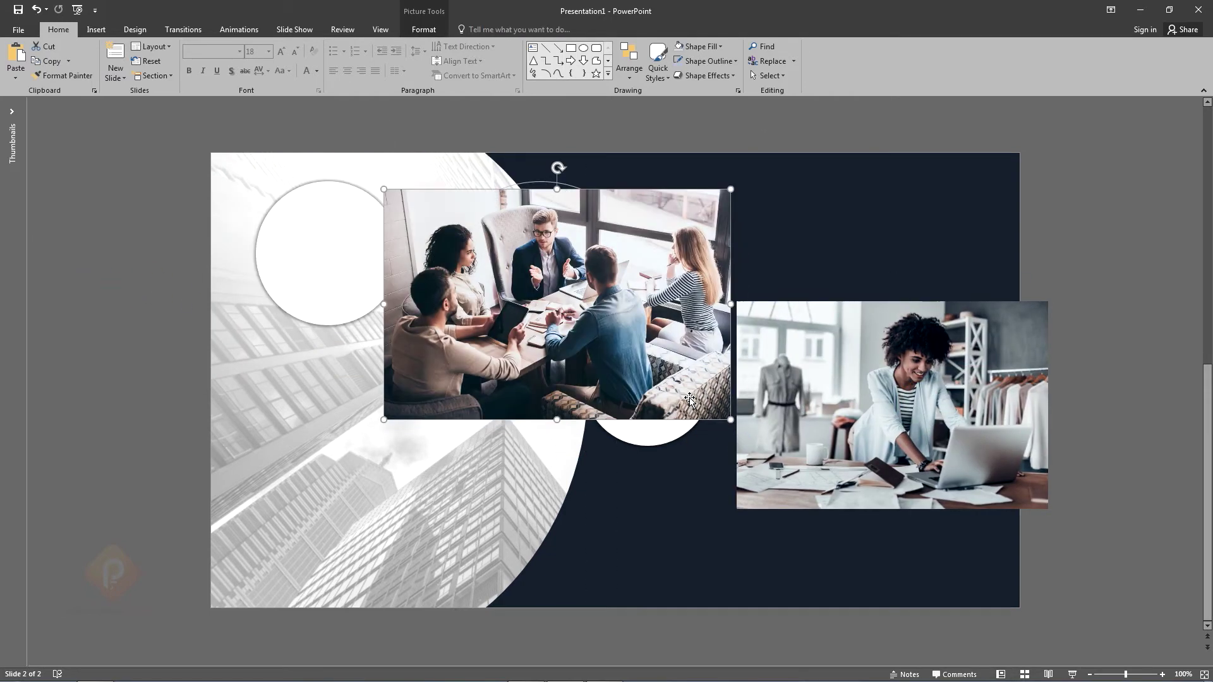
Step: Bring the white circle to front and intersect it with the meeting photo to crop it circular
key(Tab)
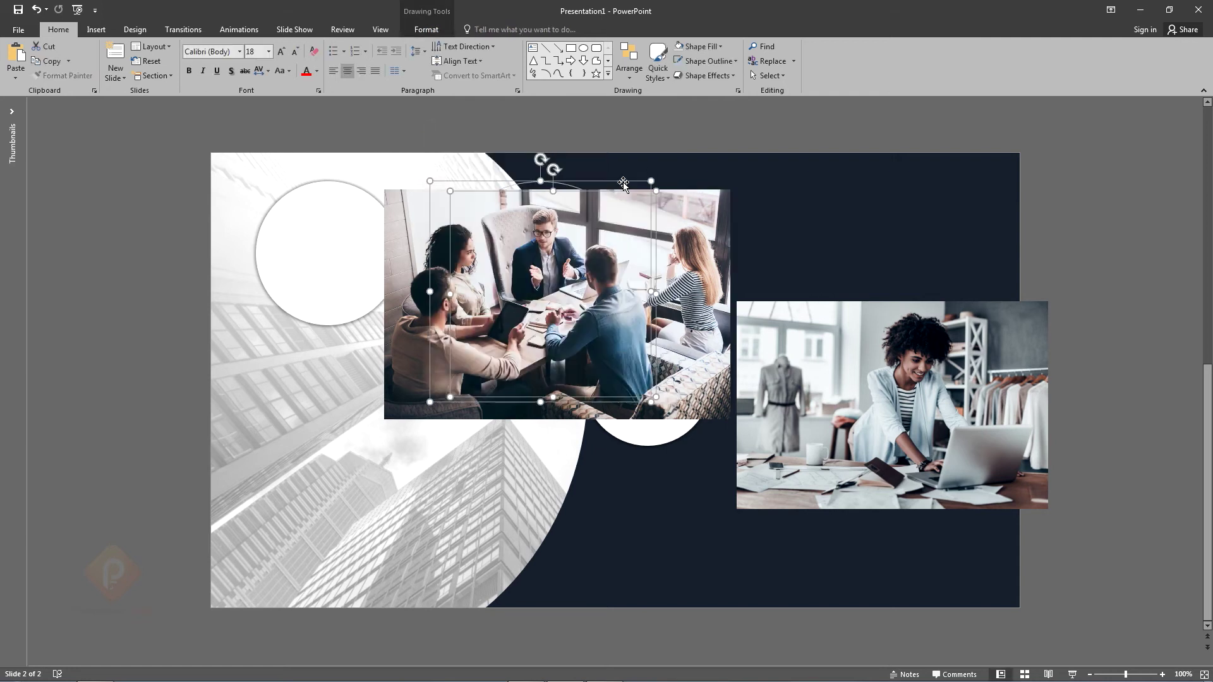
click(629, 63)
click(657, 106)
click(673, 139)
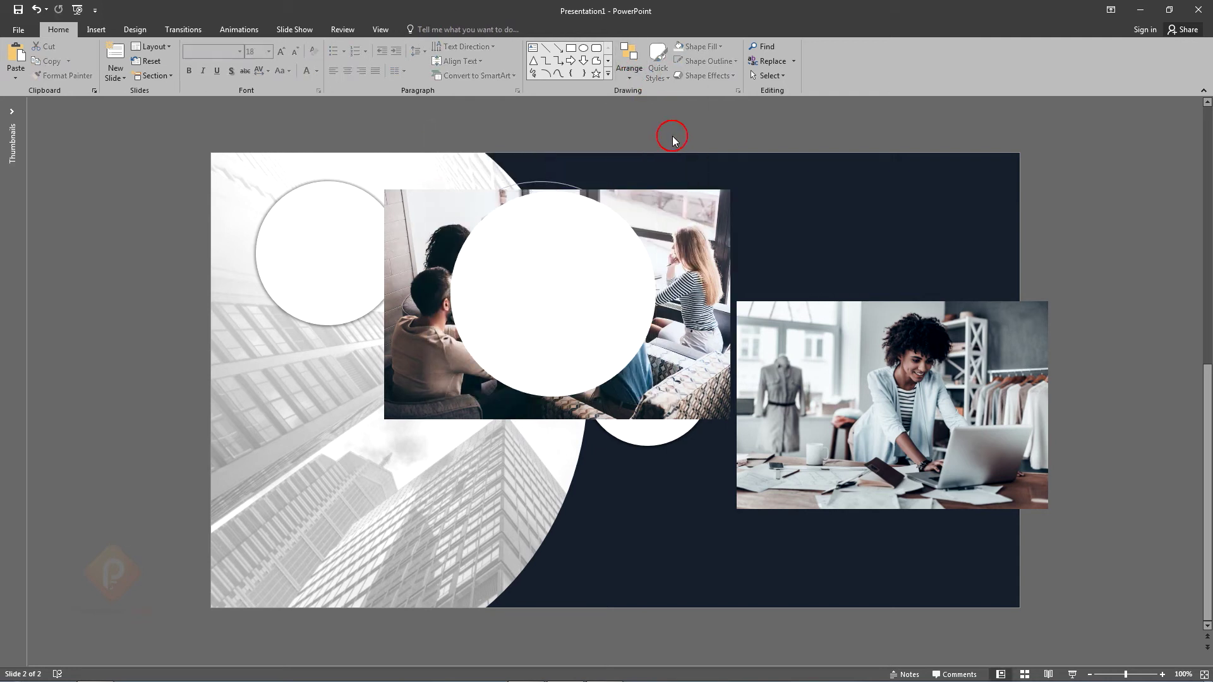
click(683, 328)
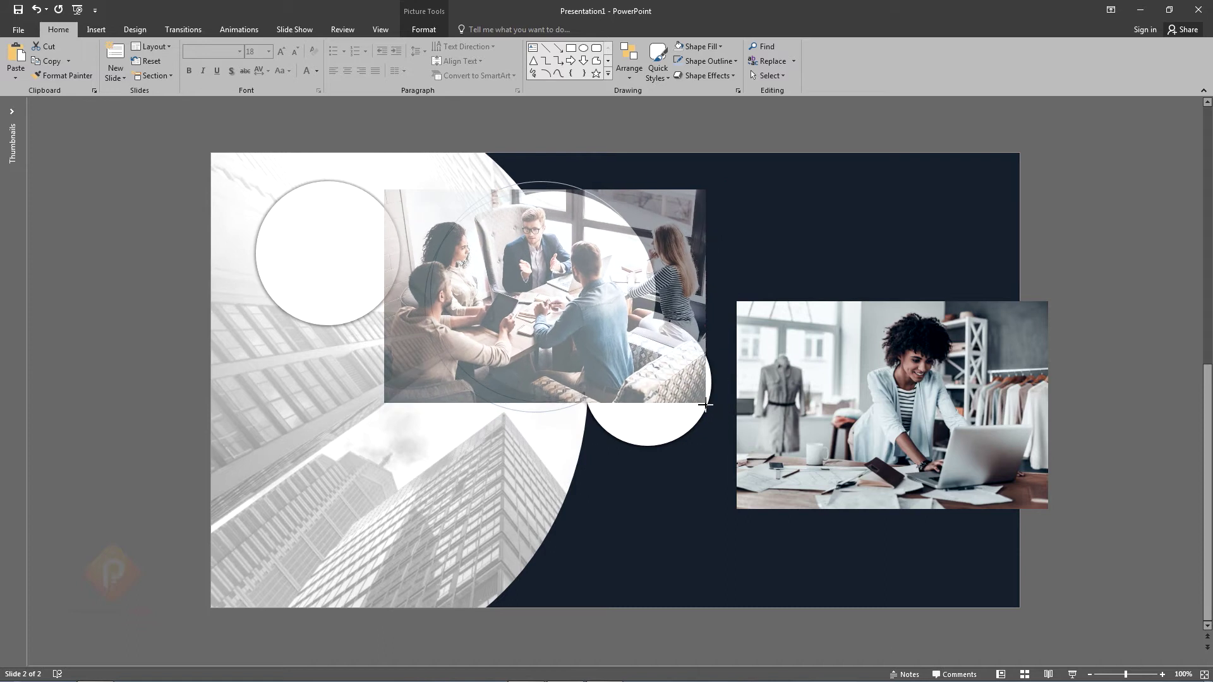
shift+click(601, 271)
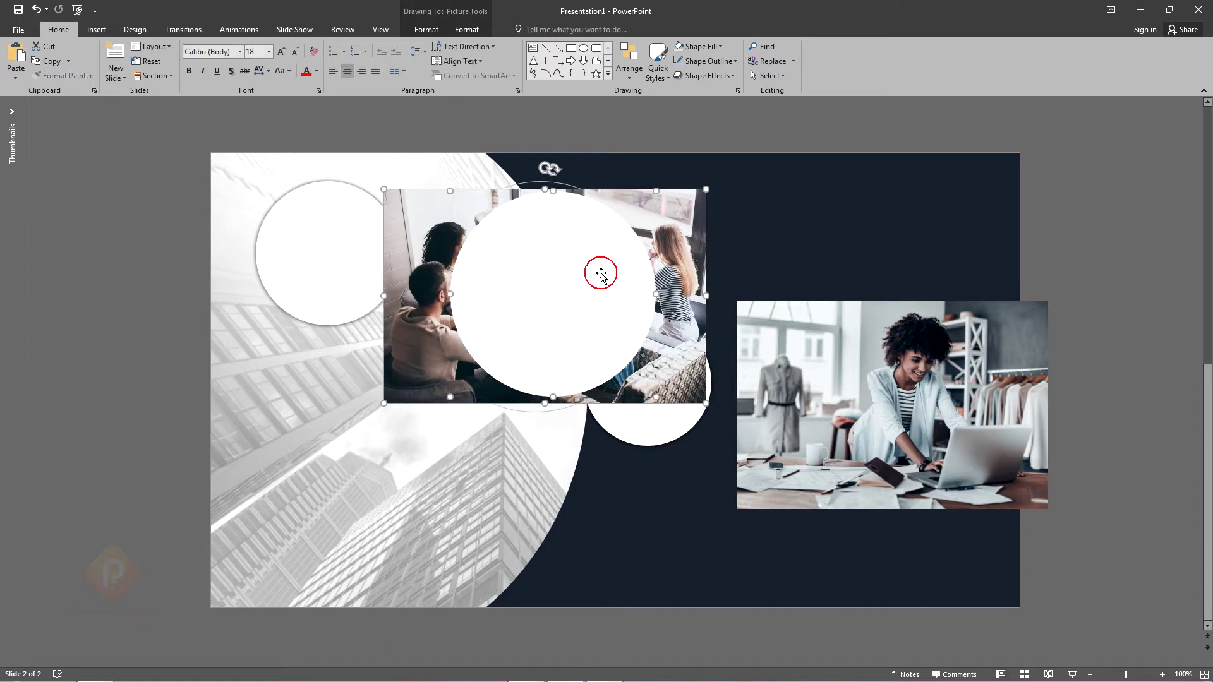
click(481, 29)
click(426, 29)
click(126, 75)
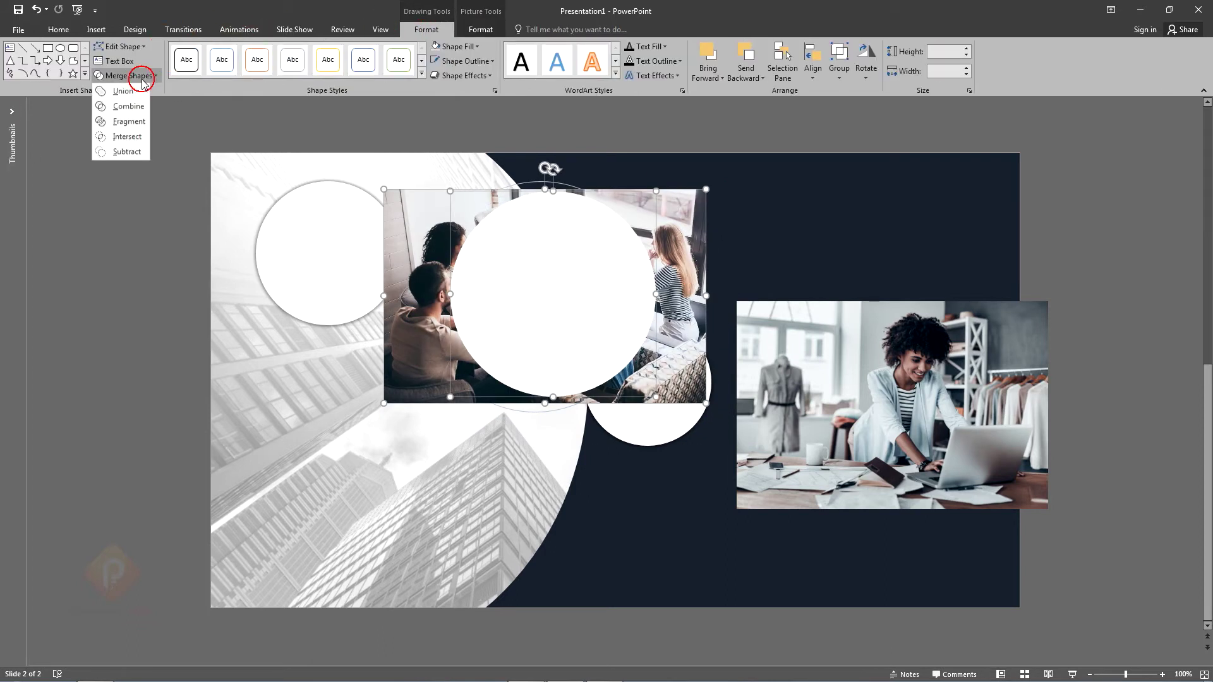
click(138, 138)
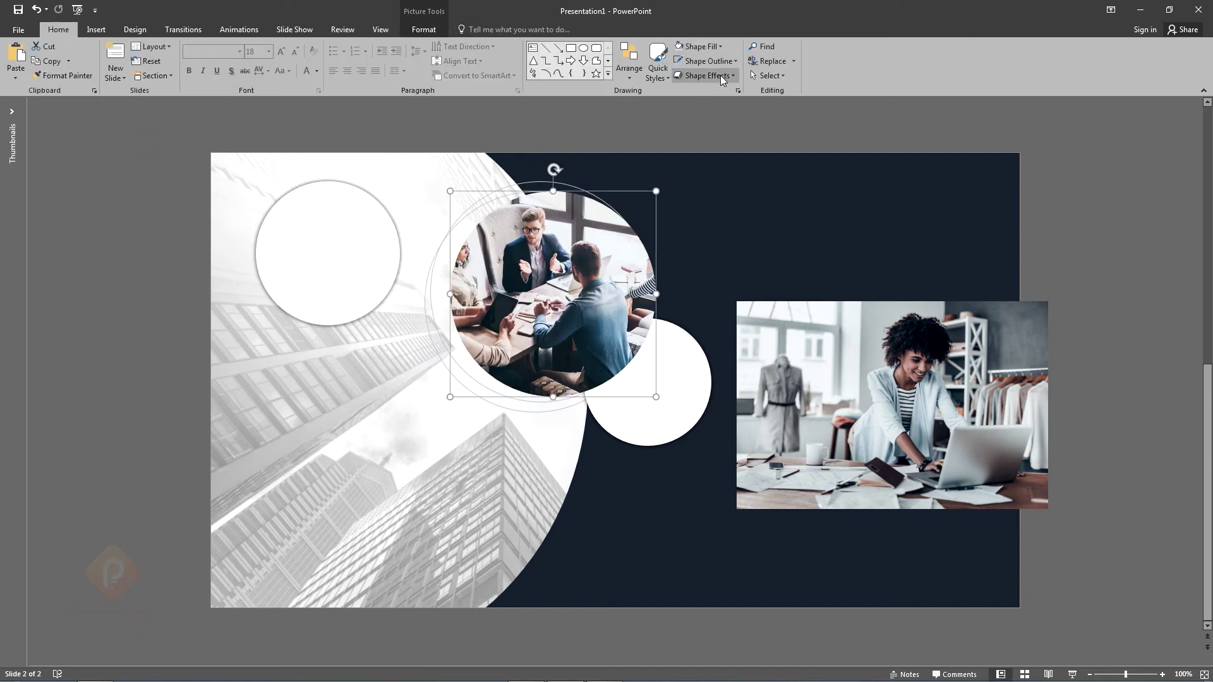
Step: Give the circular photo an outer shadow with 74% transparency and 101% size
click(720, 75)
click(817, 237)
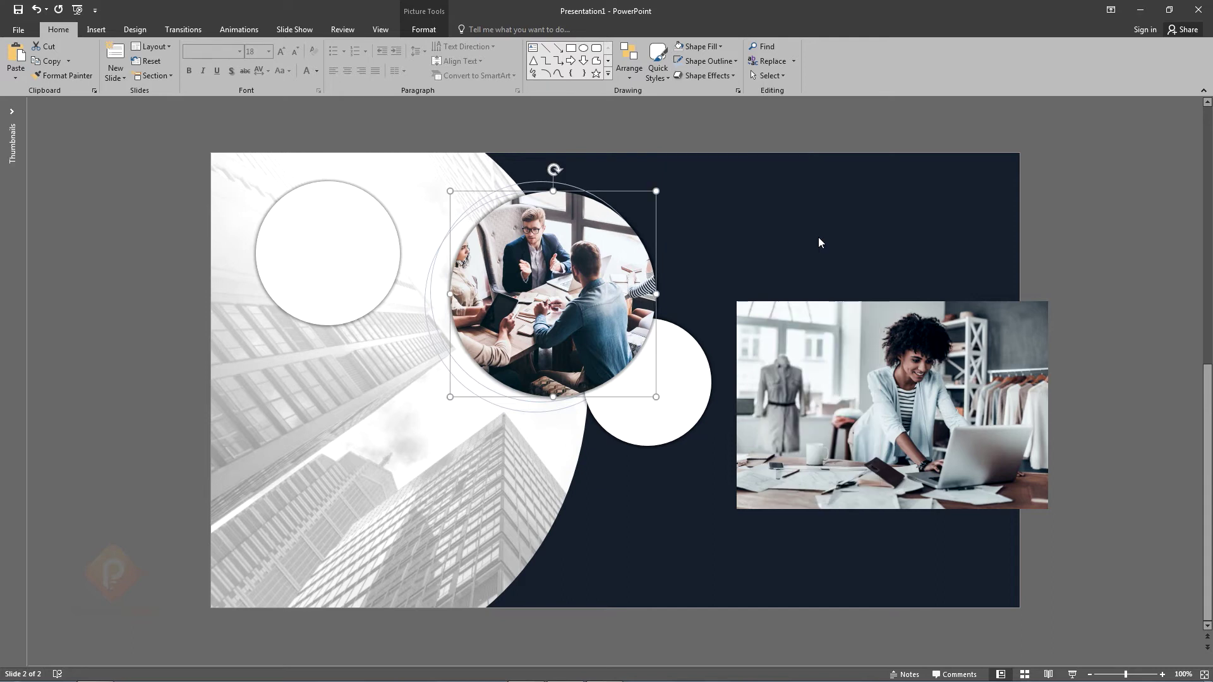
click(737, 93)
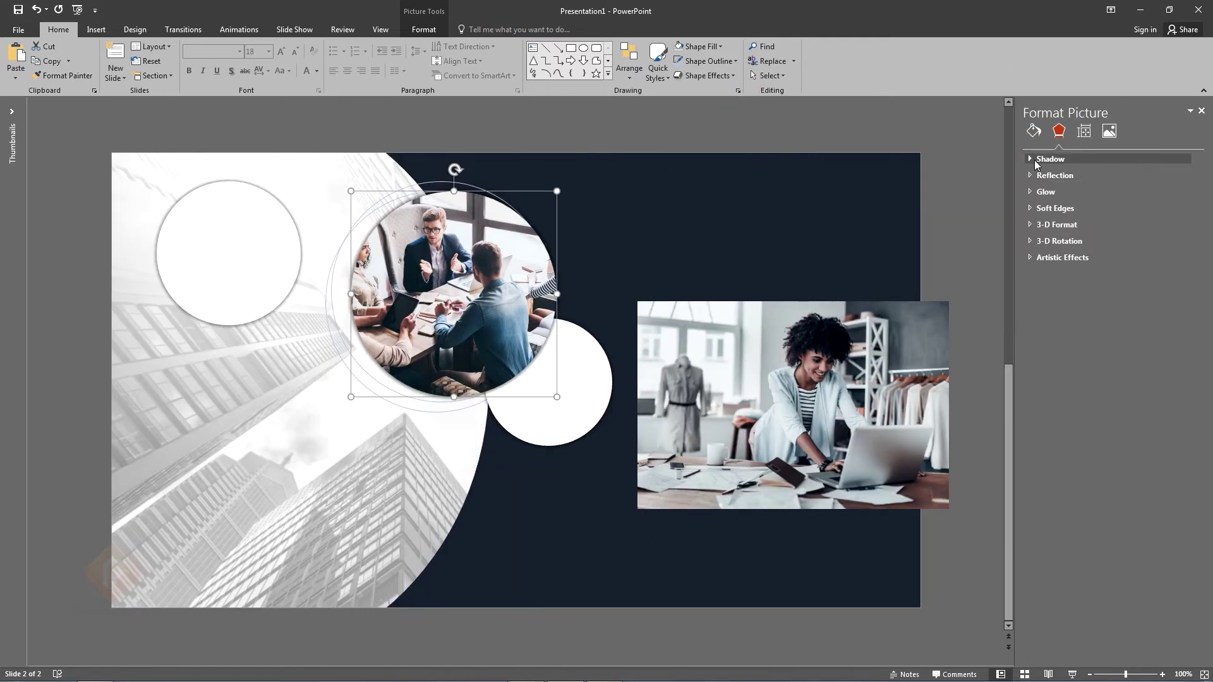
click(1050, 159)
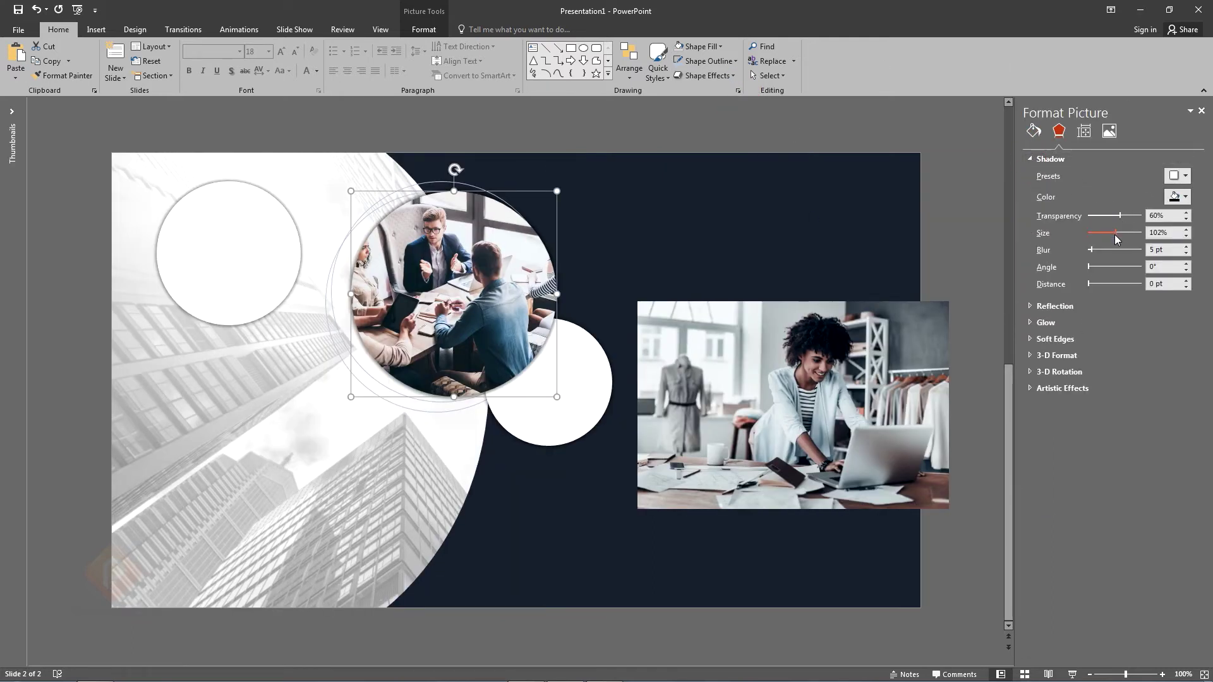
drag(1115, 236, 1114, 233)
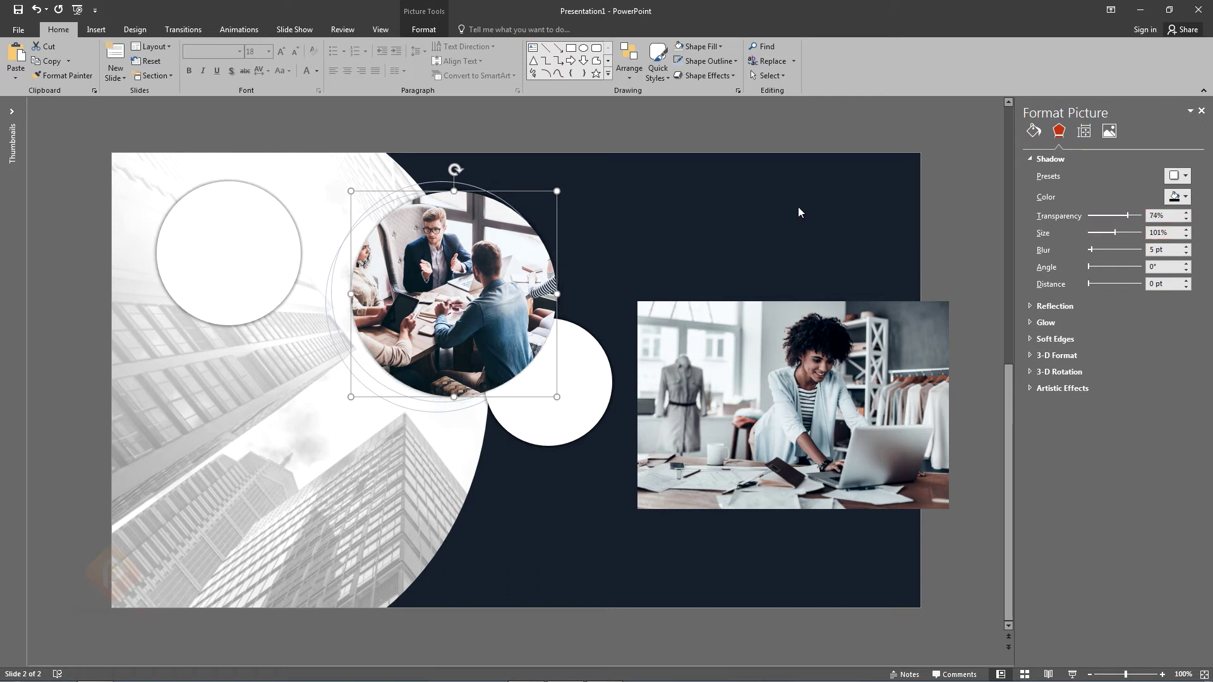
click(1202, 112)
click(169, 229)
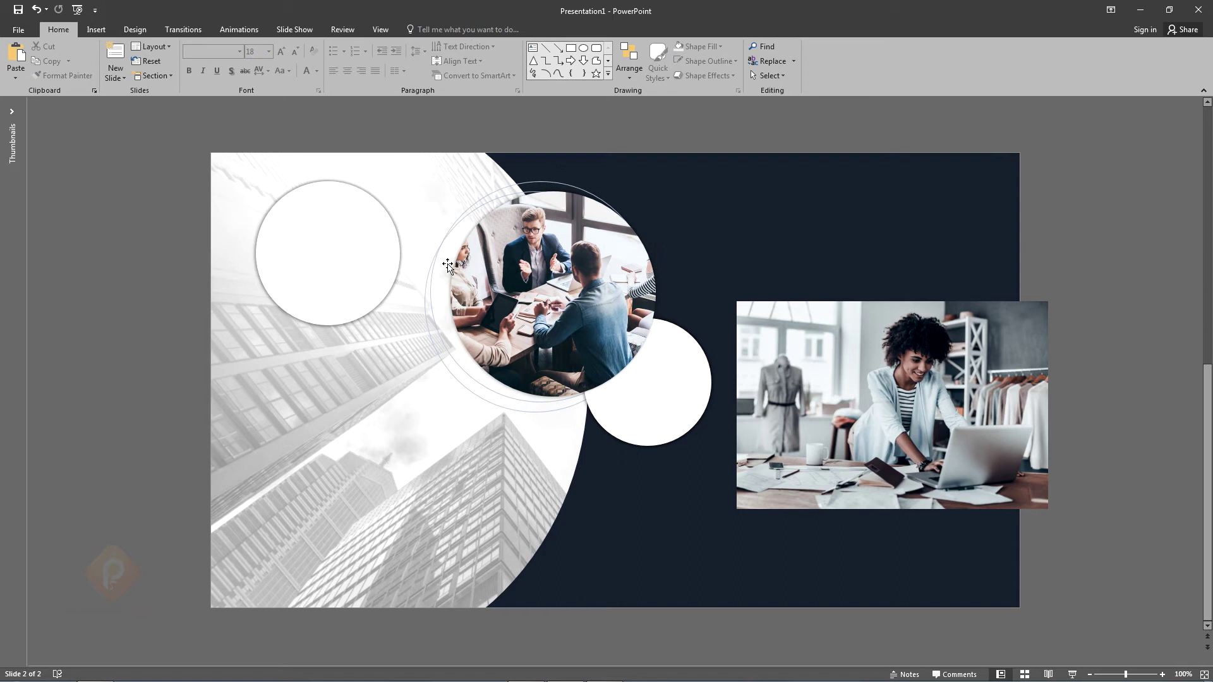
click(644, 401)
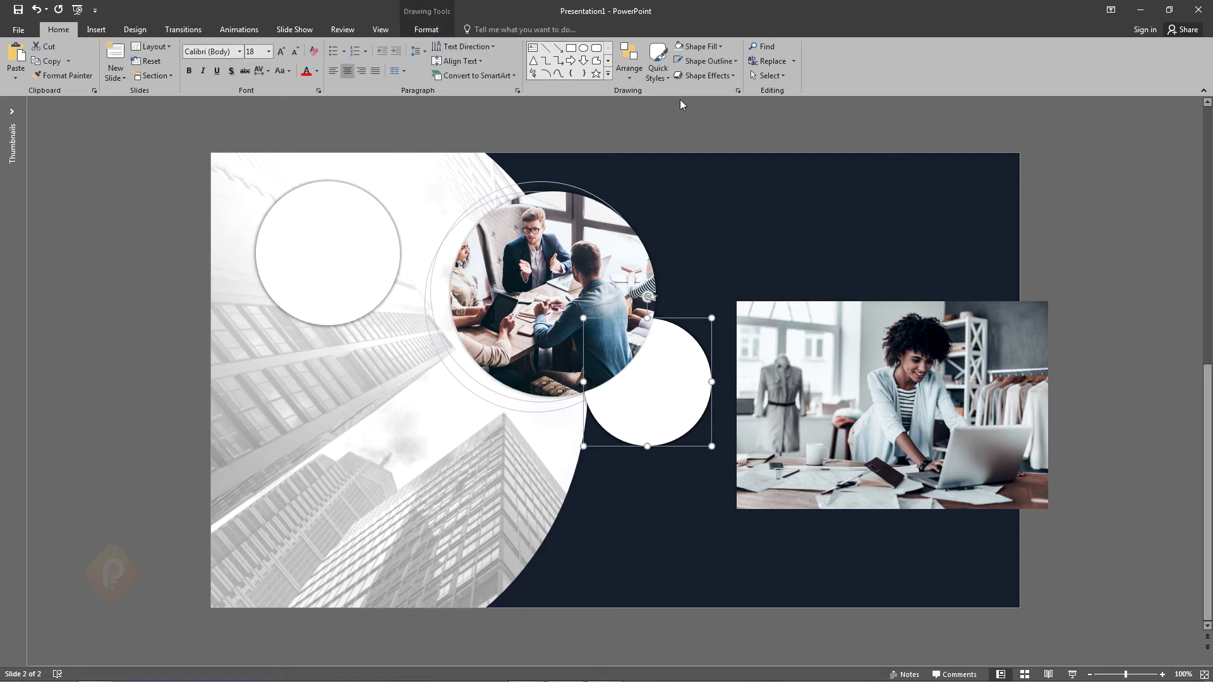
Step: Bring the small white circle in front of the woman's photo and try an Intersect merge
click(629, 66)
click(658, 100)
drag(812, 392, 552, 405)
shift+click(682, 379)
click(630, 79)
click(653, 112)
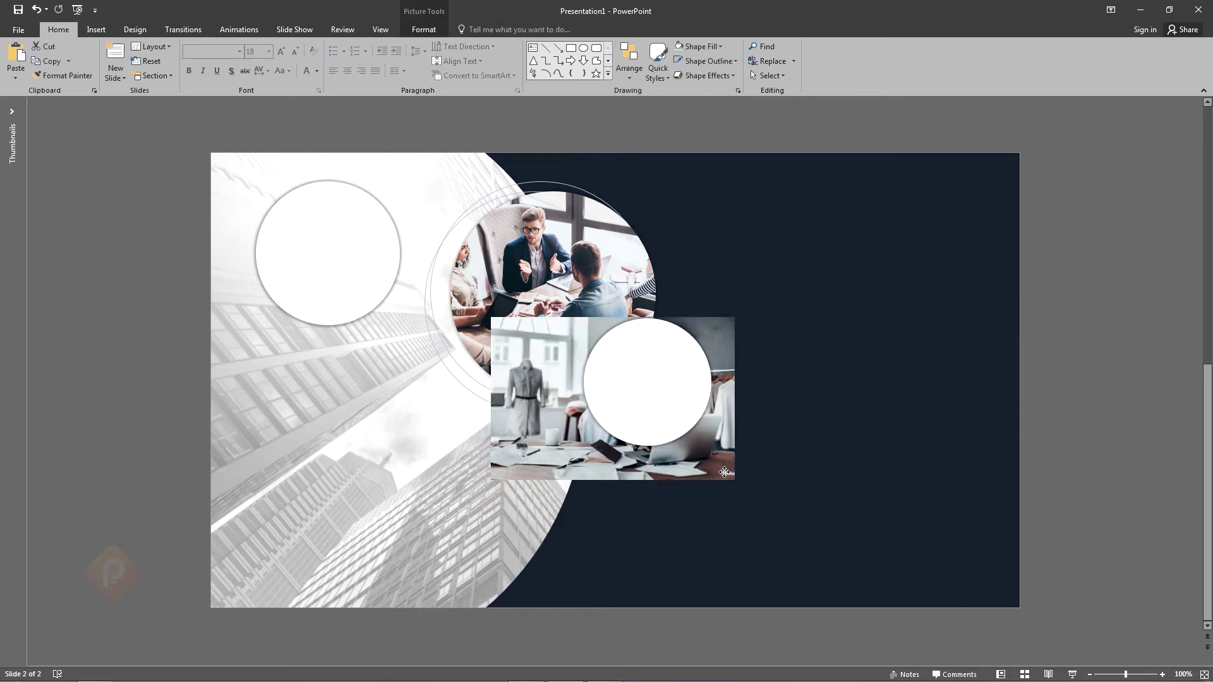
Step: Align the woman's photo under the small lower-right circle and intersect them to clip it
drag(724, 473, 730, 472)
shift+click(662, 404)
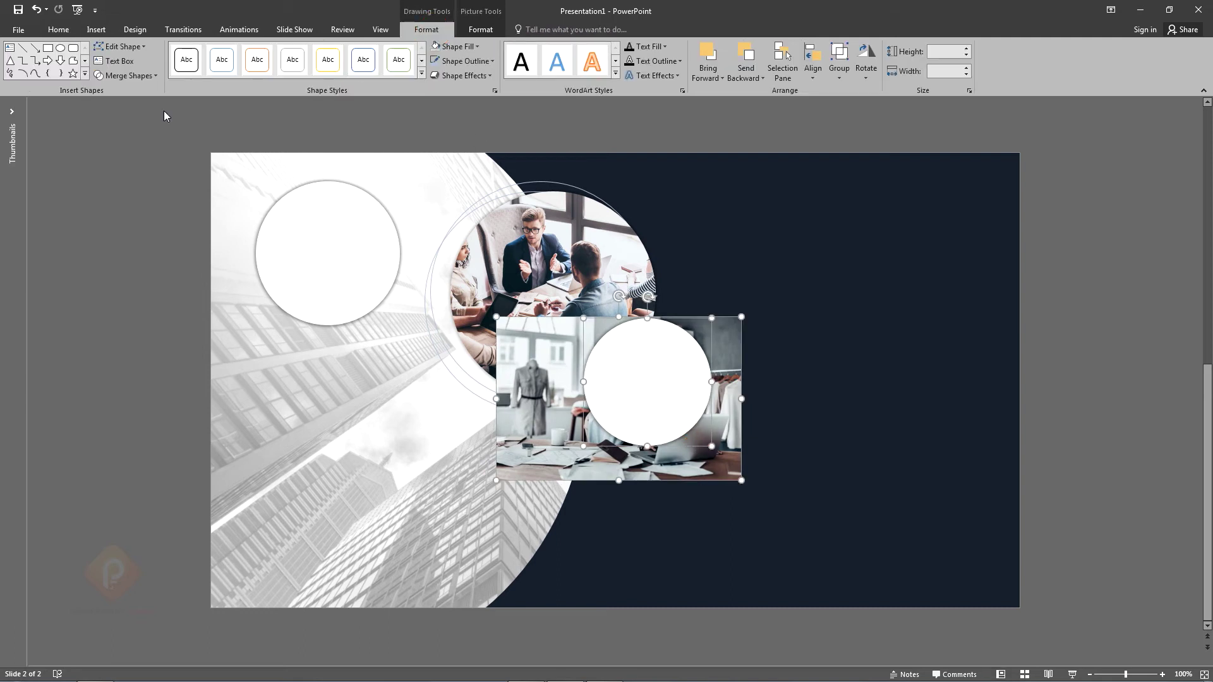
click(138, 74)
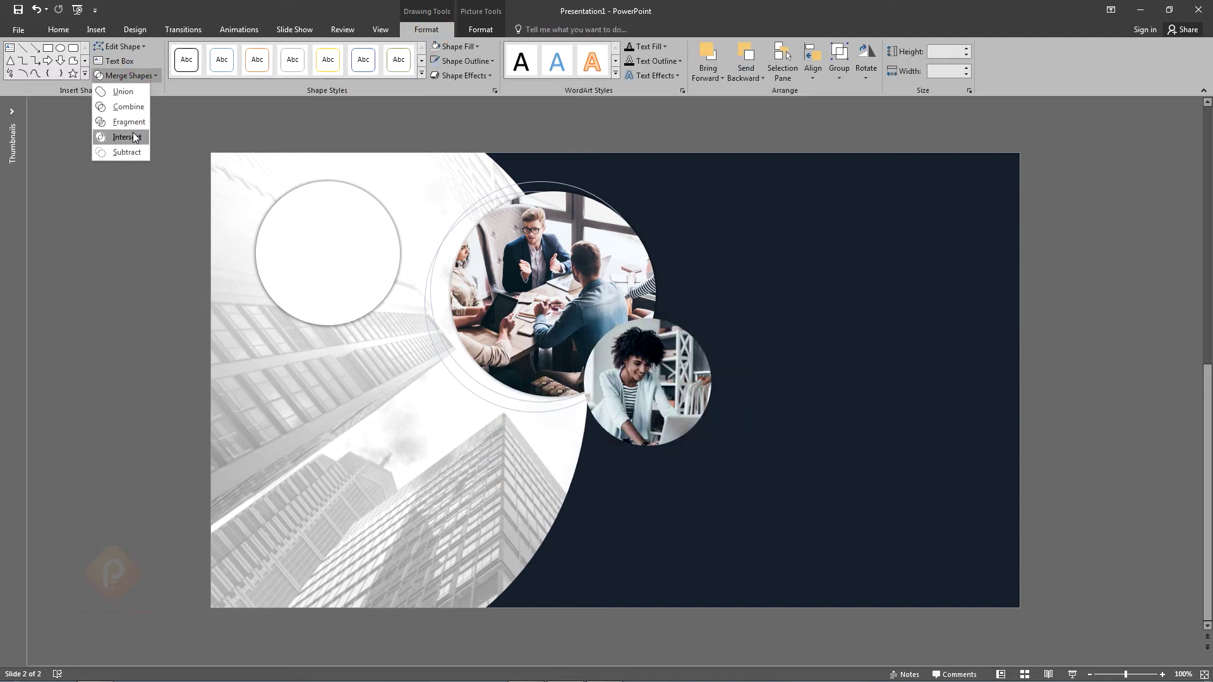
click(123, 136)
click(685, 377)
click(1085, 345)
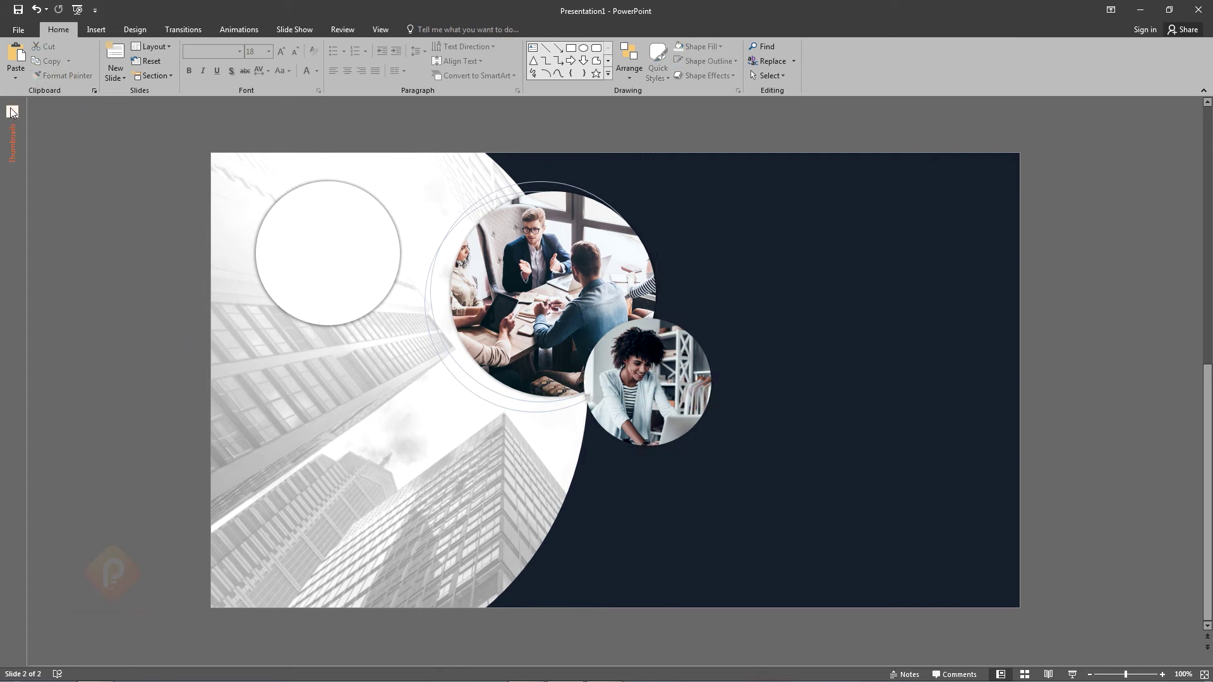
click(11, 112)
Step: Paste the small meeting photo from slide 1 onto the title slide
click(27, 116)
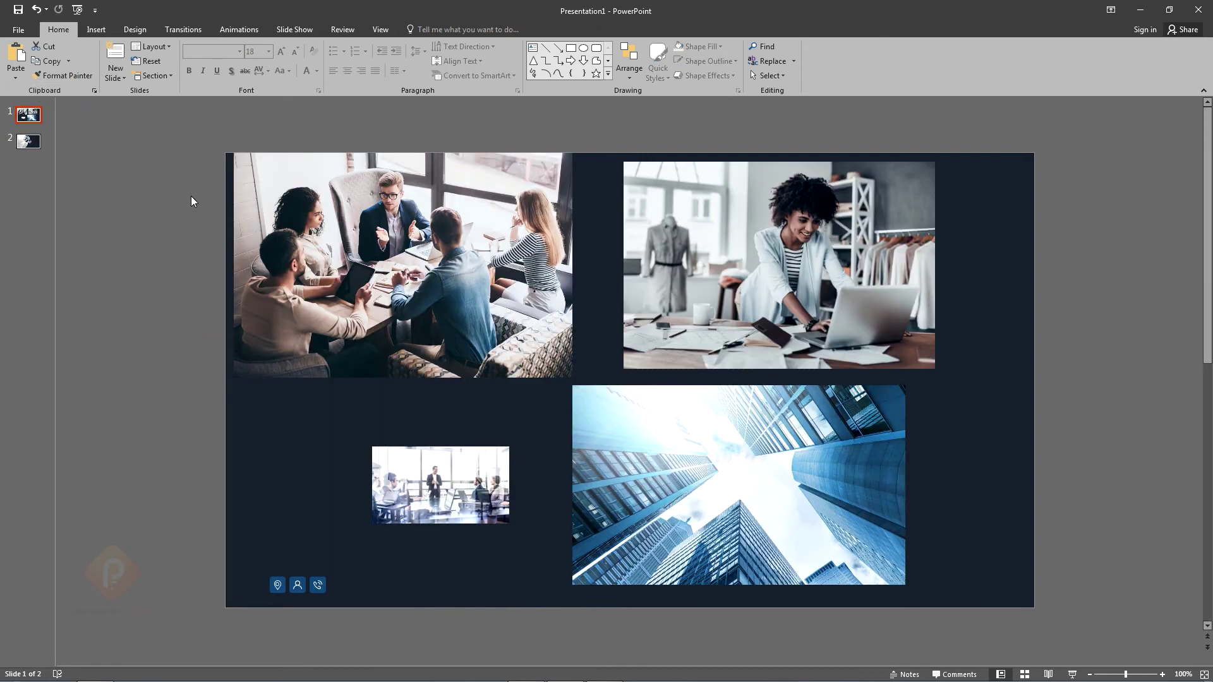
click(411, 465)
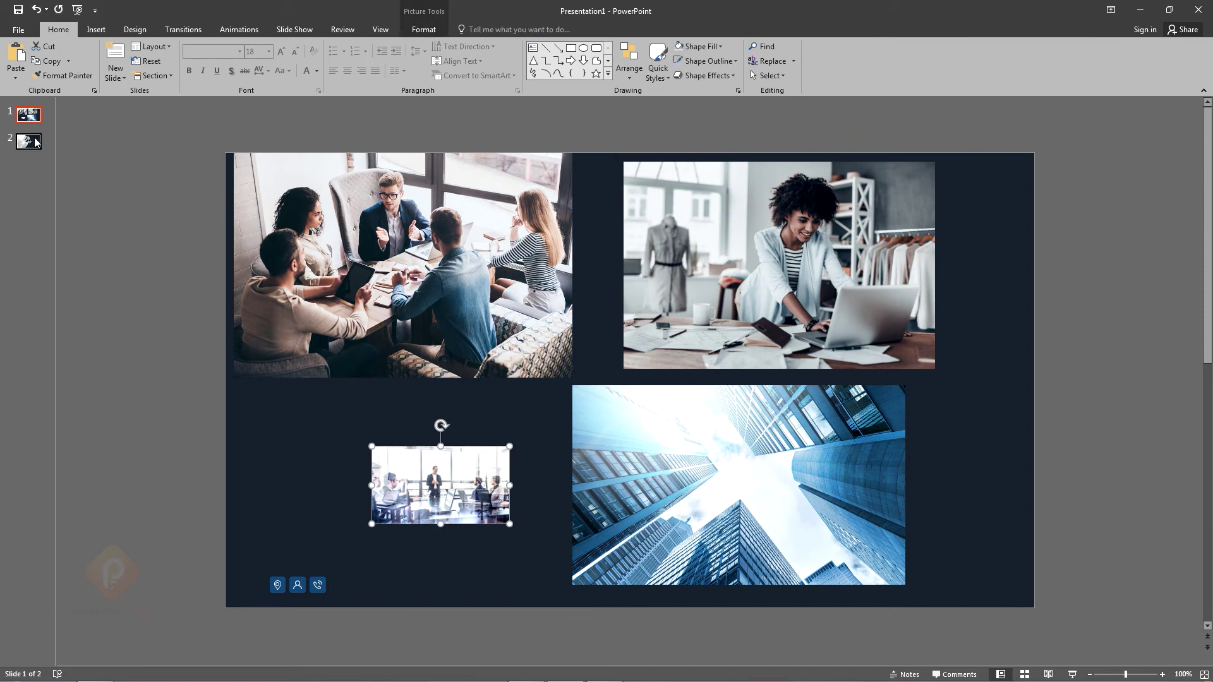
click(62, 182)
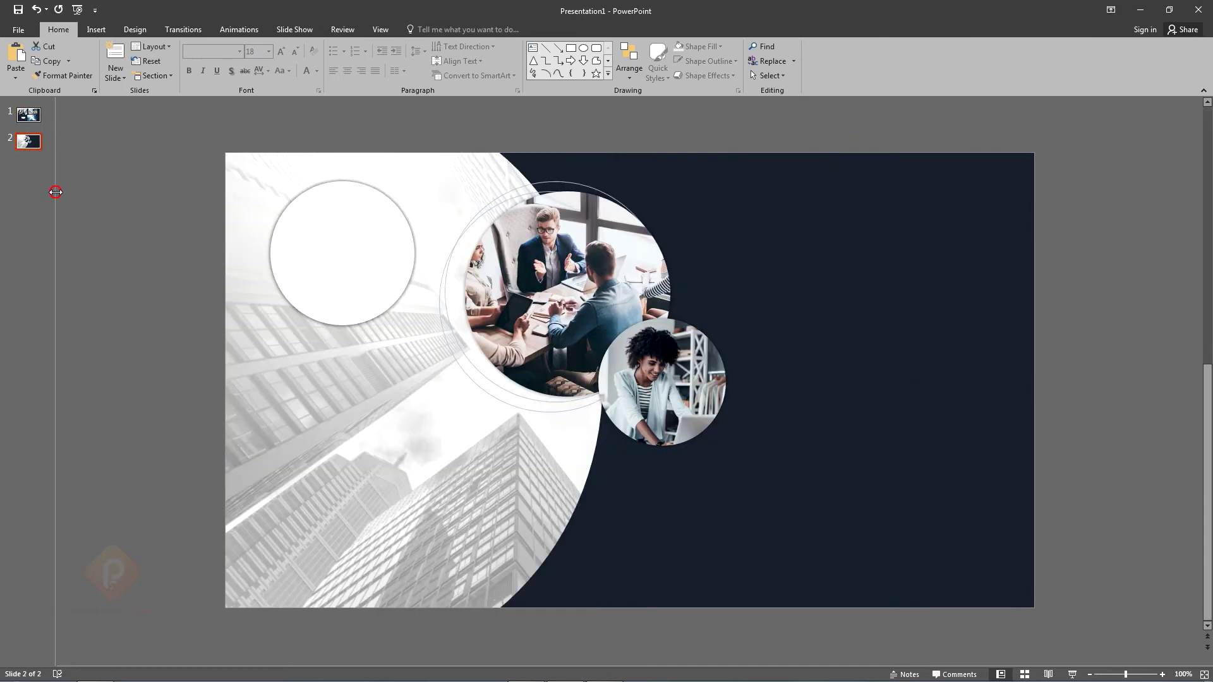
drag(56, 191, 3, 191)
key(ctrl+v)
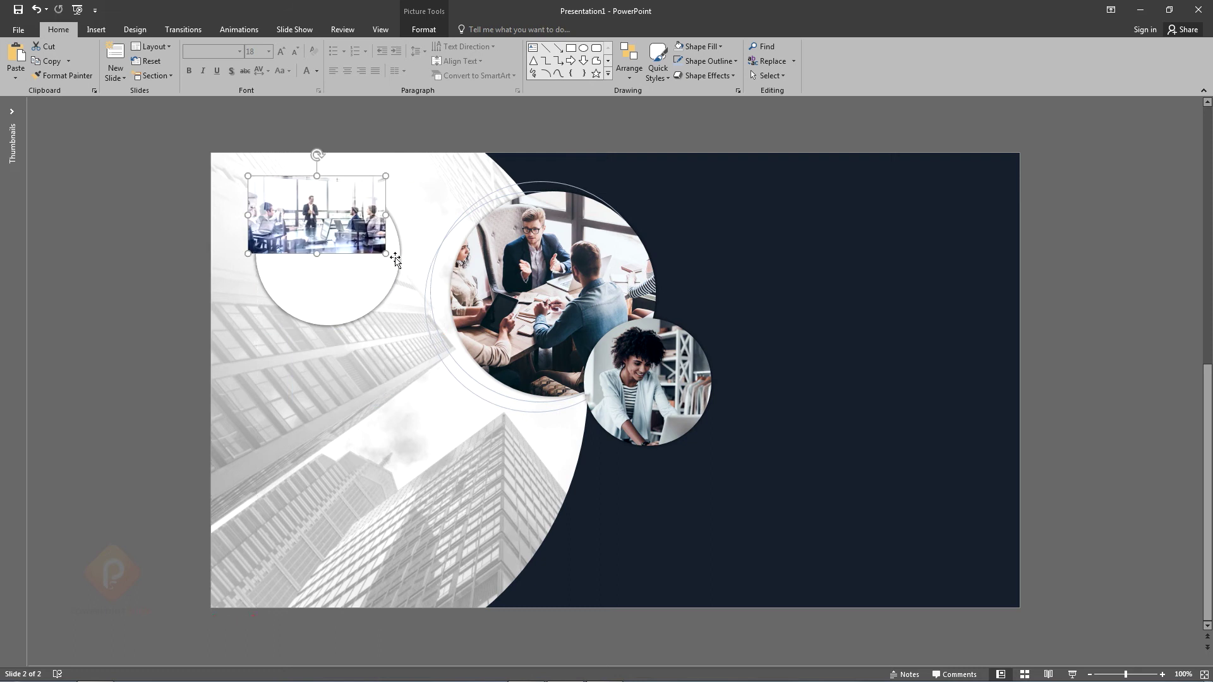
Step: Clip the meeting photo into the empty top-left circle with an Intersect merge
click(328, 196)
click(628, 63)
click(651, 105)
drag(469, 376, 296, 293)
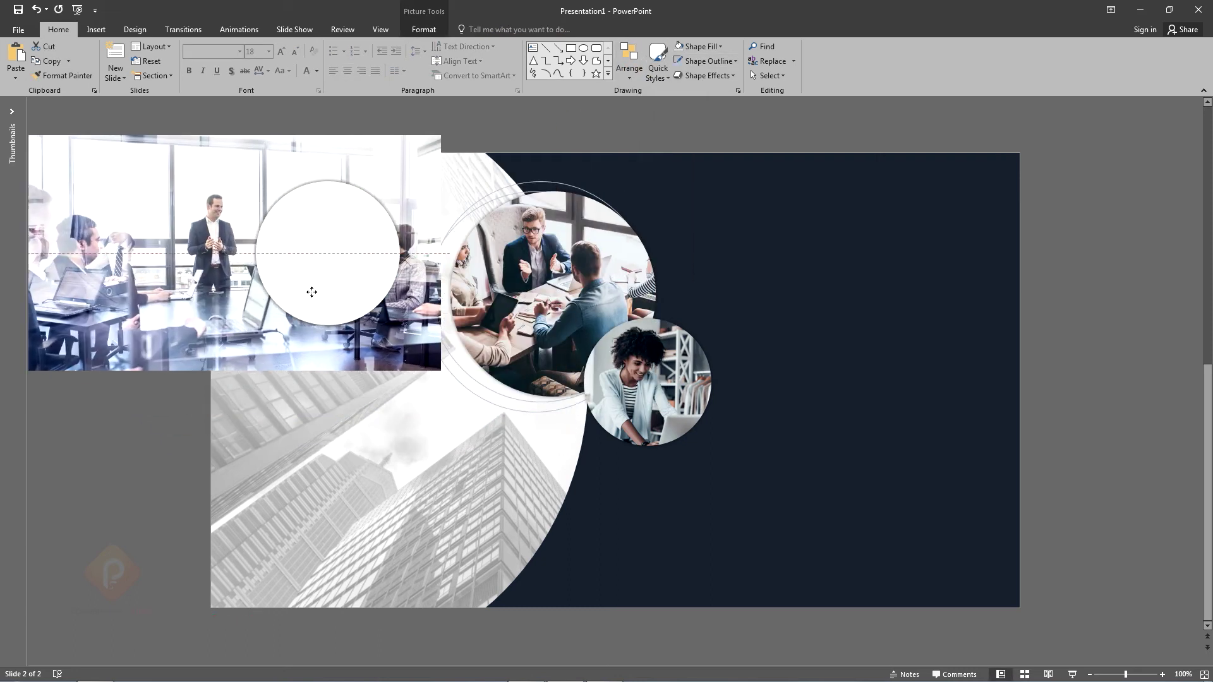
shift+click(296, 293)
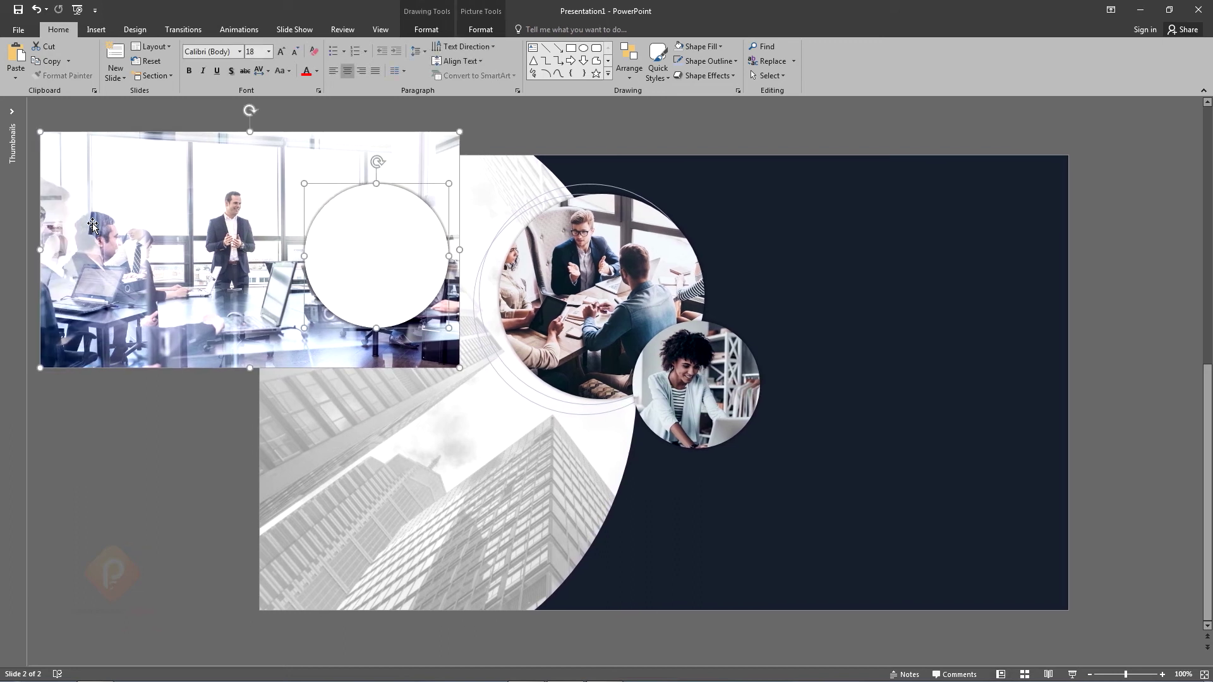
click(398, 29)
click(150, 73)
click(130, 140)
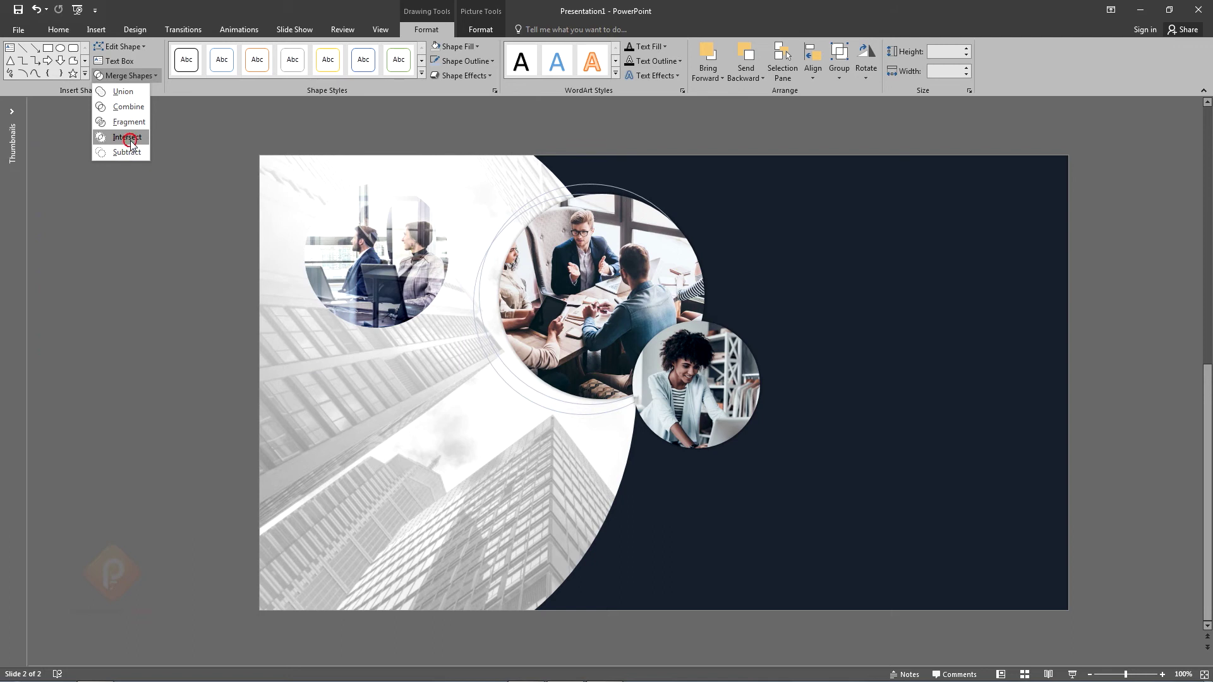
Step: Enlarge the top-left circle photo slightly and nudge it left
click(581, 265)
mouse_move(257, 177)
mouse_down()
mouse_move(386, 263)
mouse_move(378, 245)
mouse_up()
drag(408, 325, 419, 343)
drag(349, 254, 340, 254)
click(1043, 213)
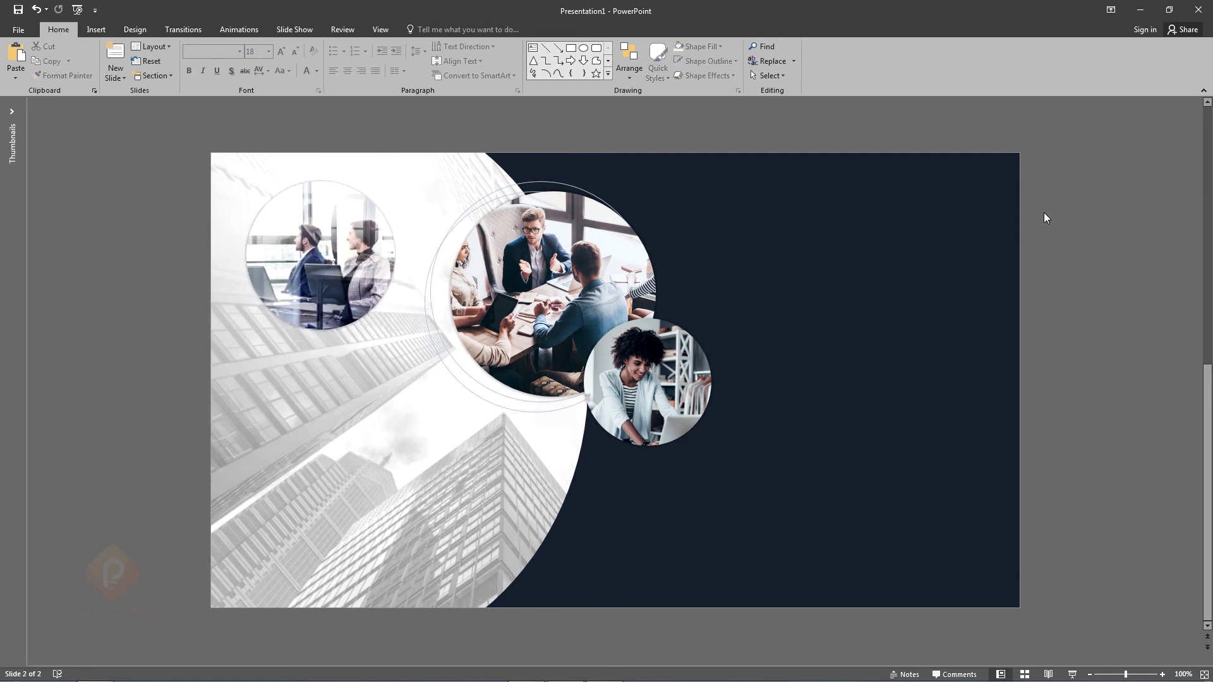
scroll(1045, 213, up, 2)
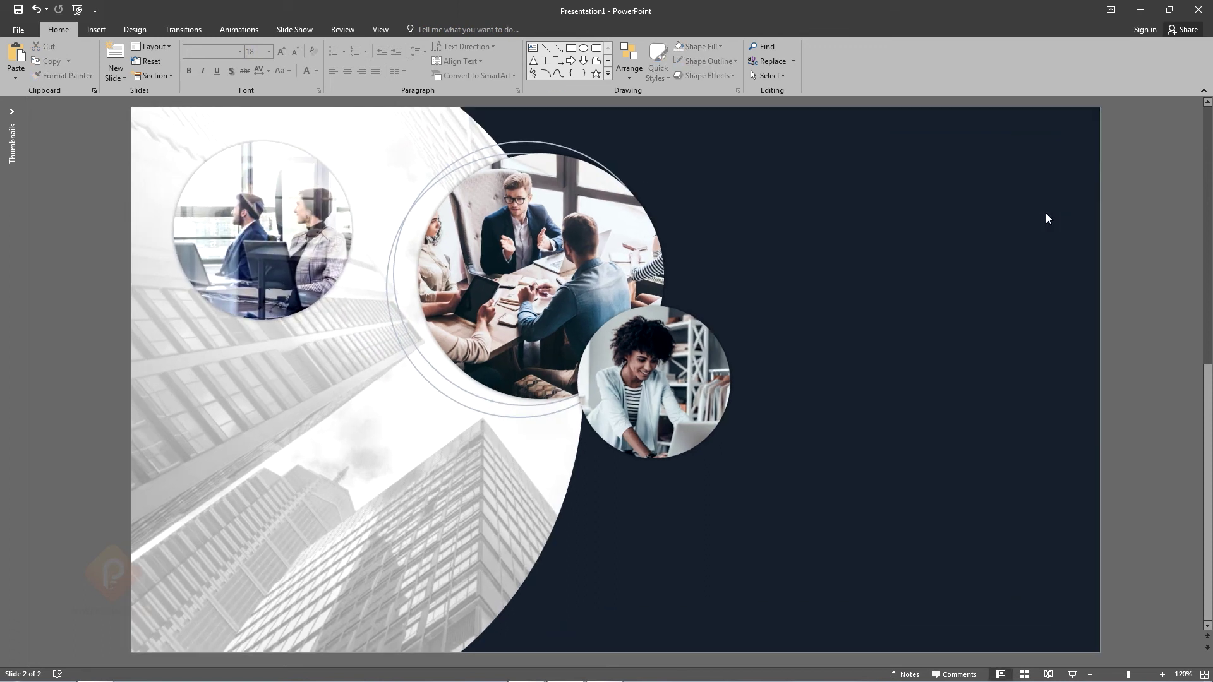
Step: Paste the three contact icons from slide 1 onto the title slide's bottom-left
click(11, 112)
click(29, 114)
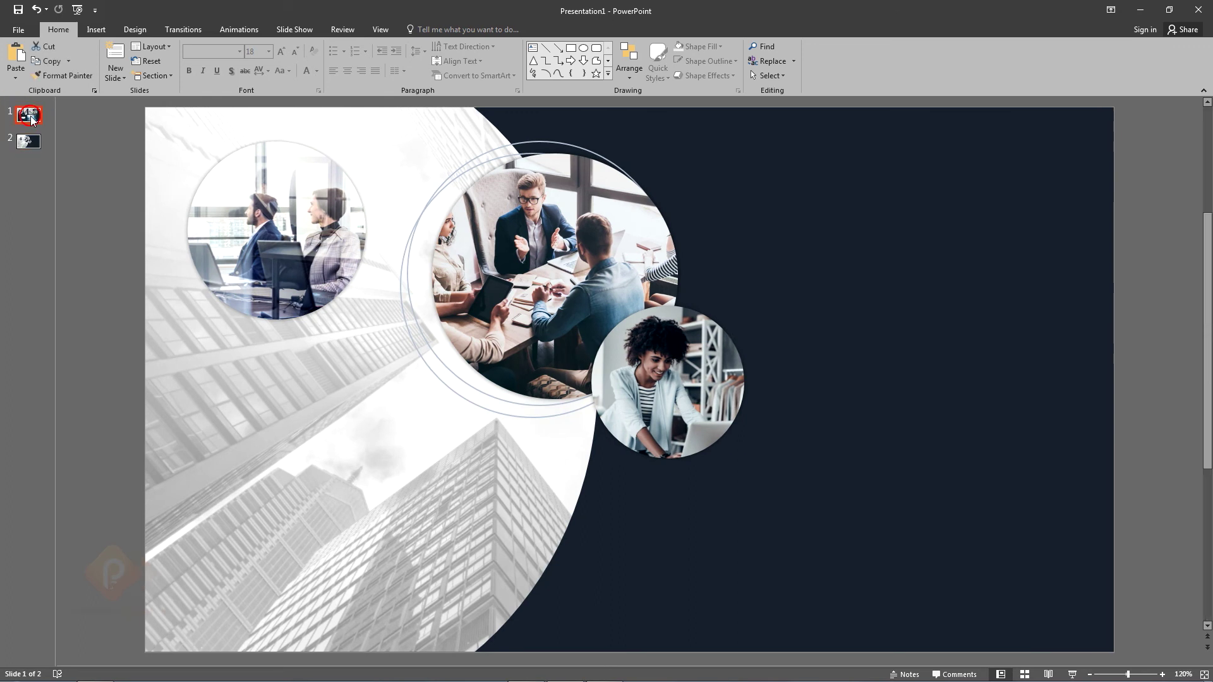
drag(133, 661, 299, 577)
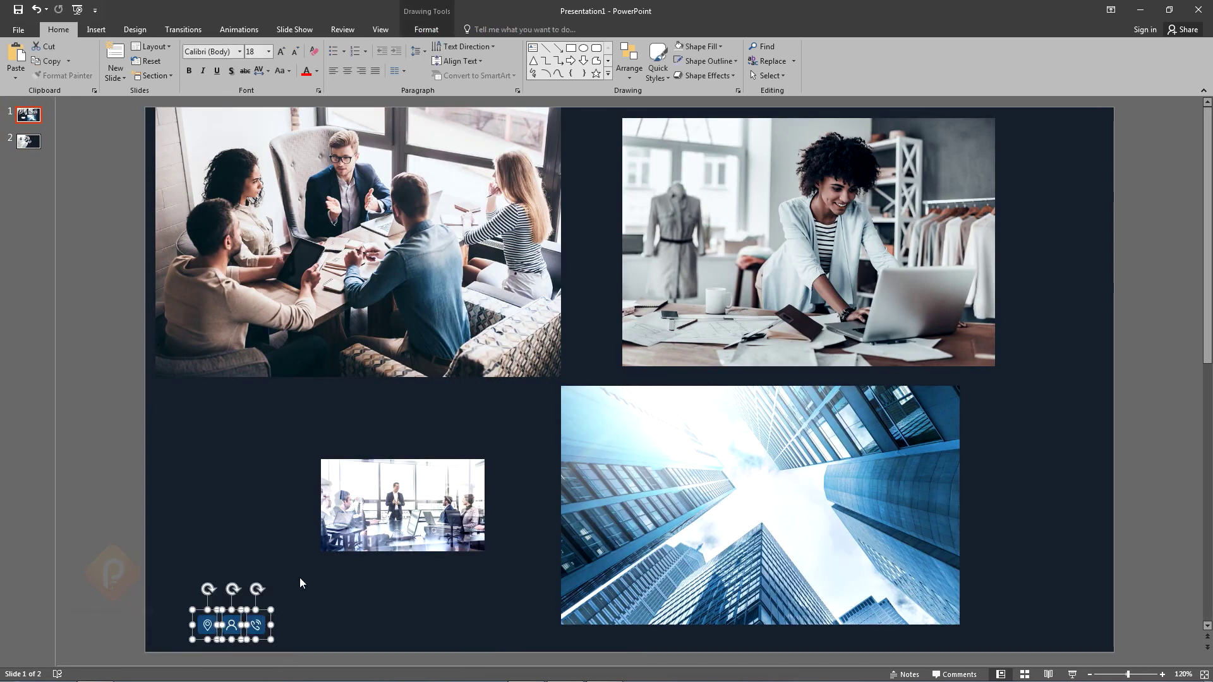
click(28, 141)
drag(55, 214, 5, 201)
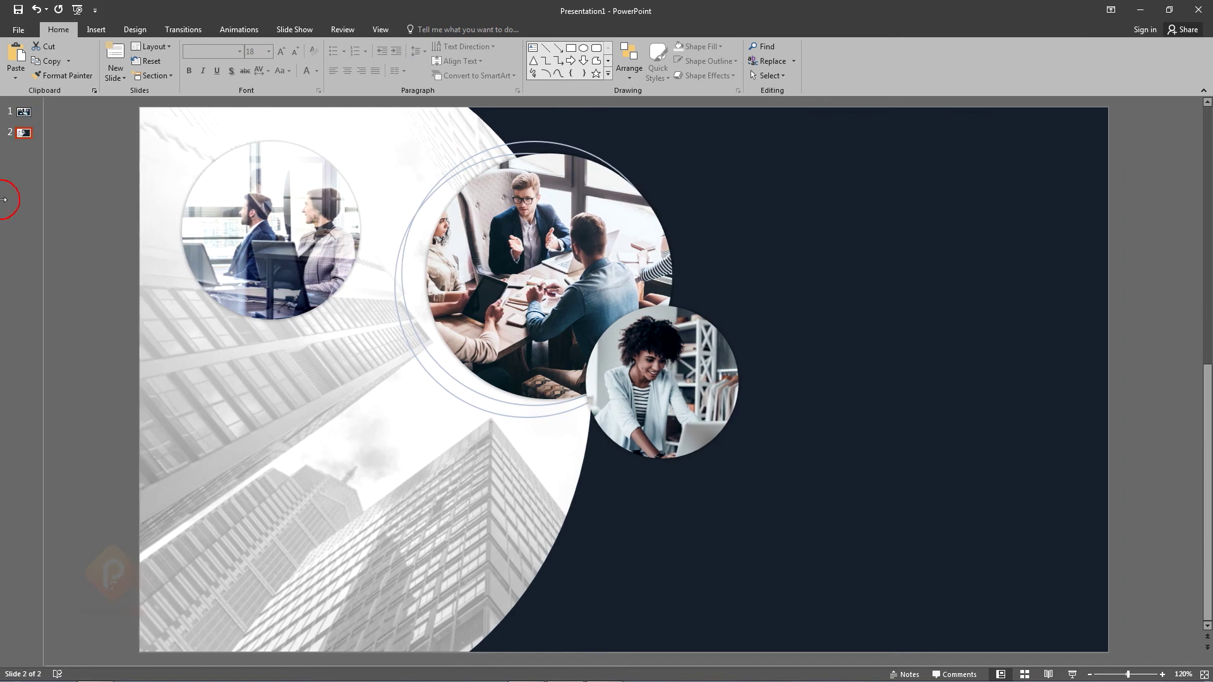
key(ctrl+v)
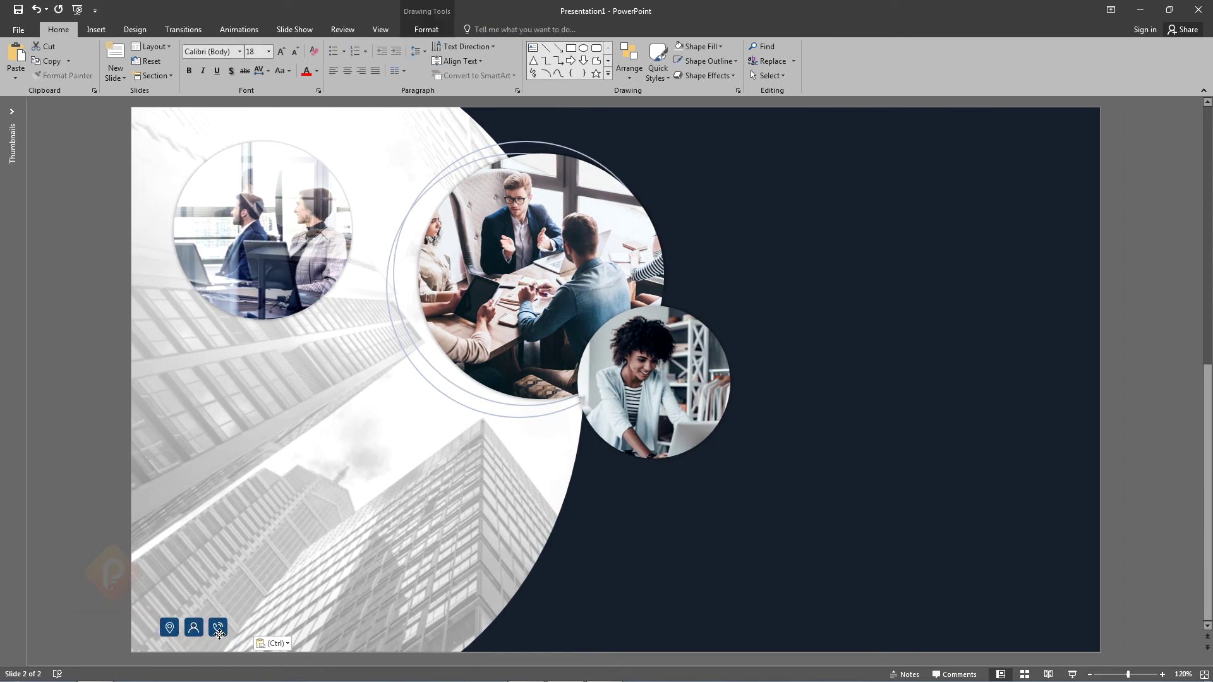
key(Escape)
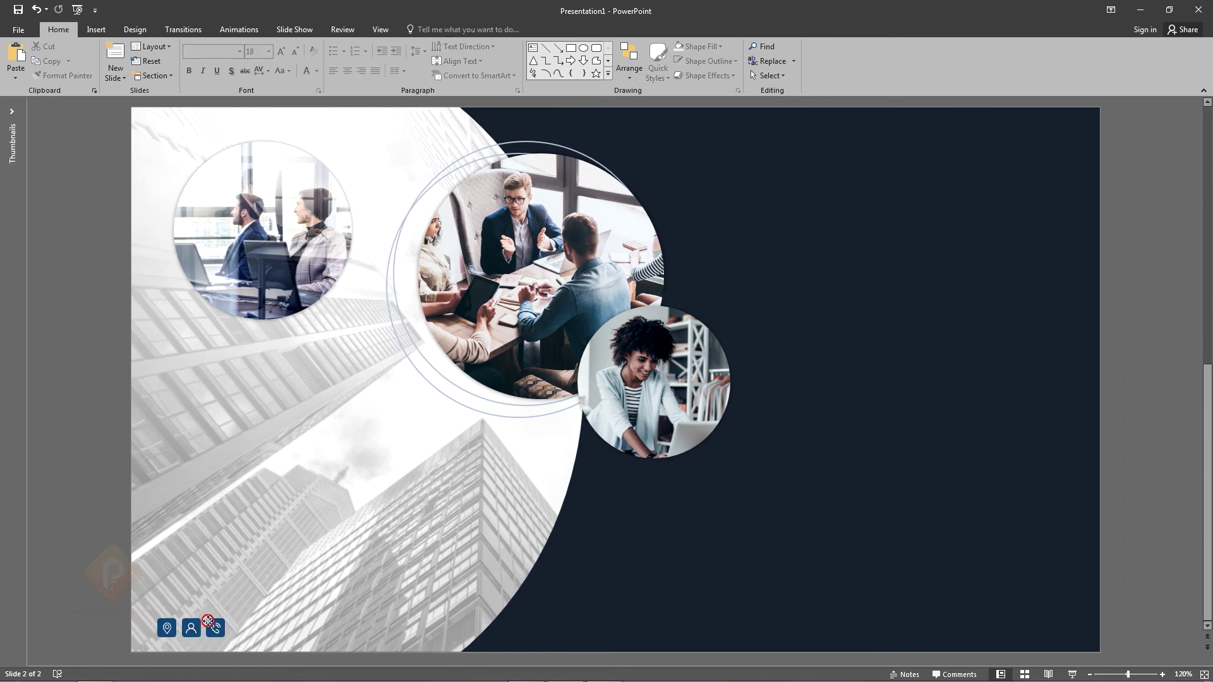
Step: Fill the location, person and phone icons dark navy
click(166, 628)
shift+click(191, 628)
shift+click(215, 628)
click(720, 46)
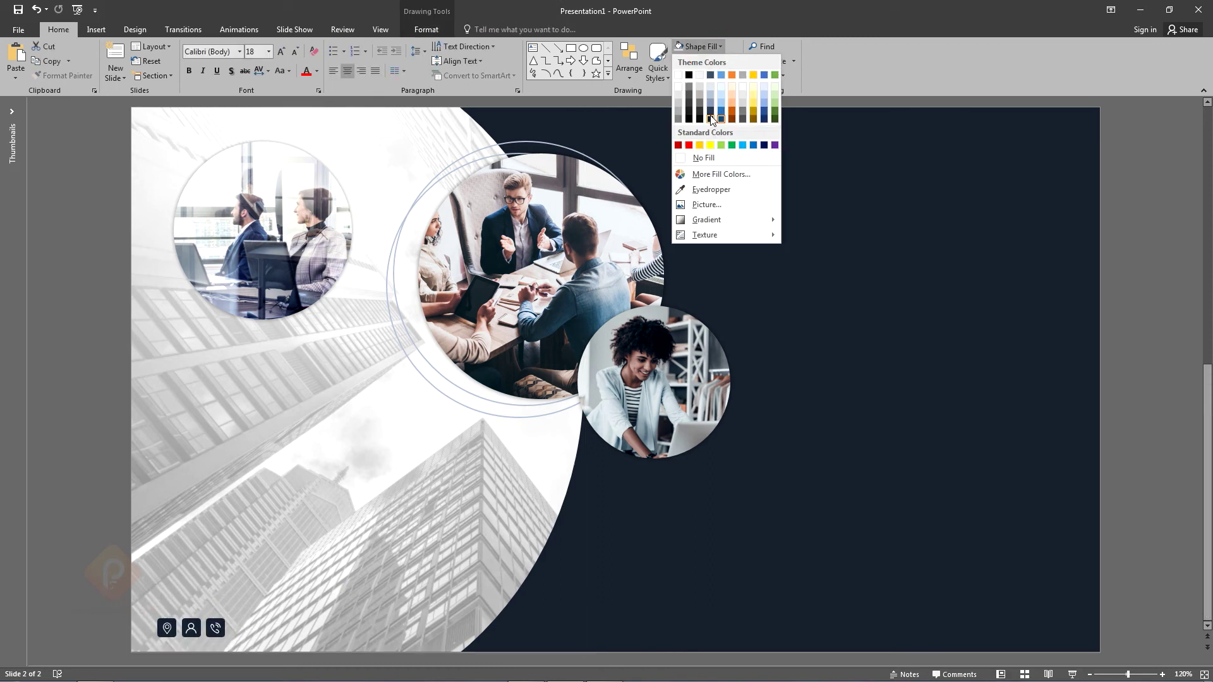
click(711, 118)
click(123, 490)
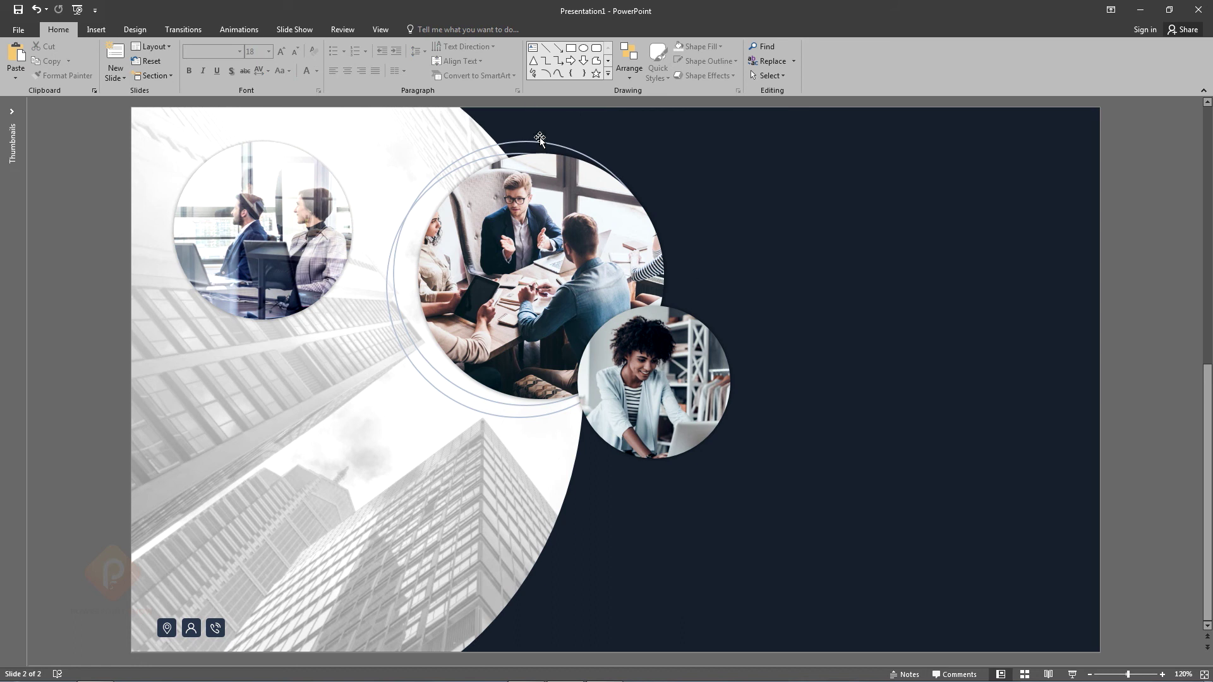
drag(796, 260, 1014, 289)
Step: Type the CORPORATE OVERVIEW title and set it in Roboto Bold
text(CORPORATE OVERVIEW)
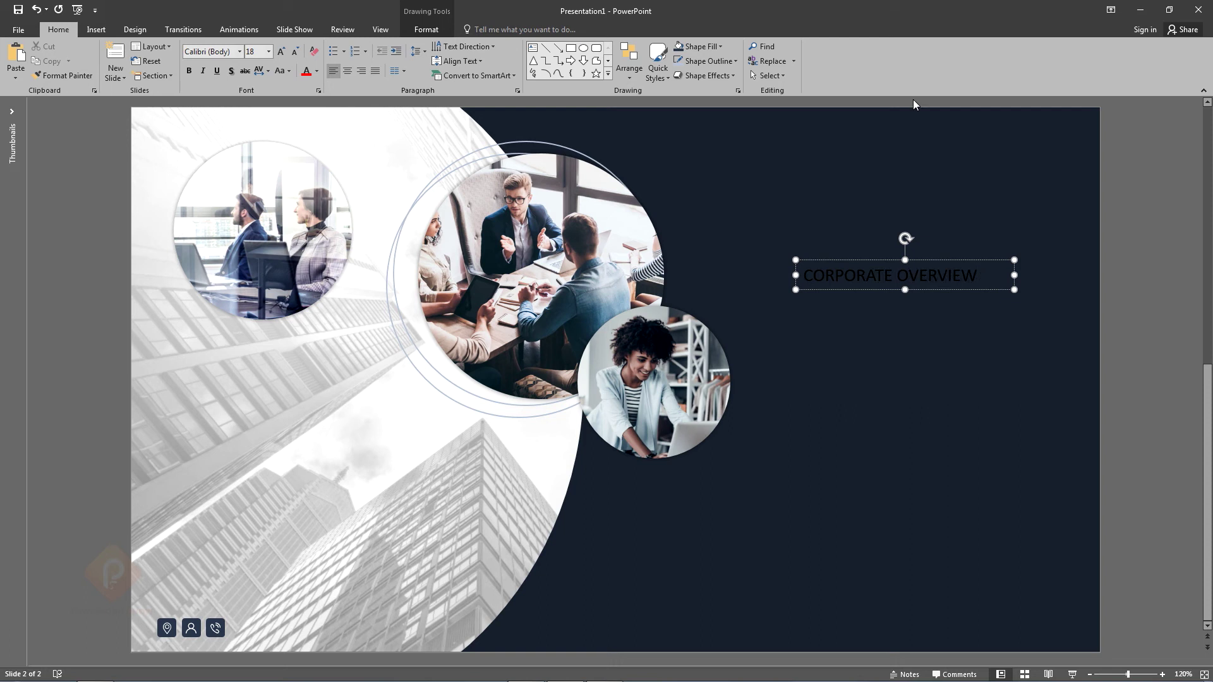
key(Escape)
click(347, 70)
click(209, 51)
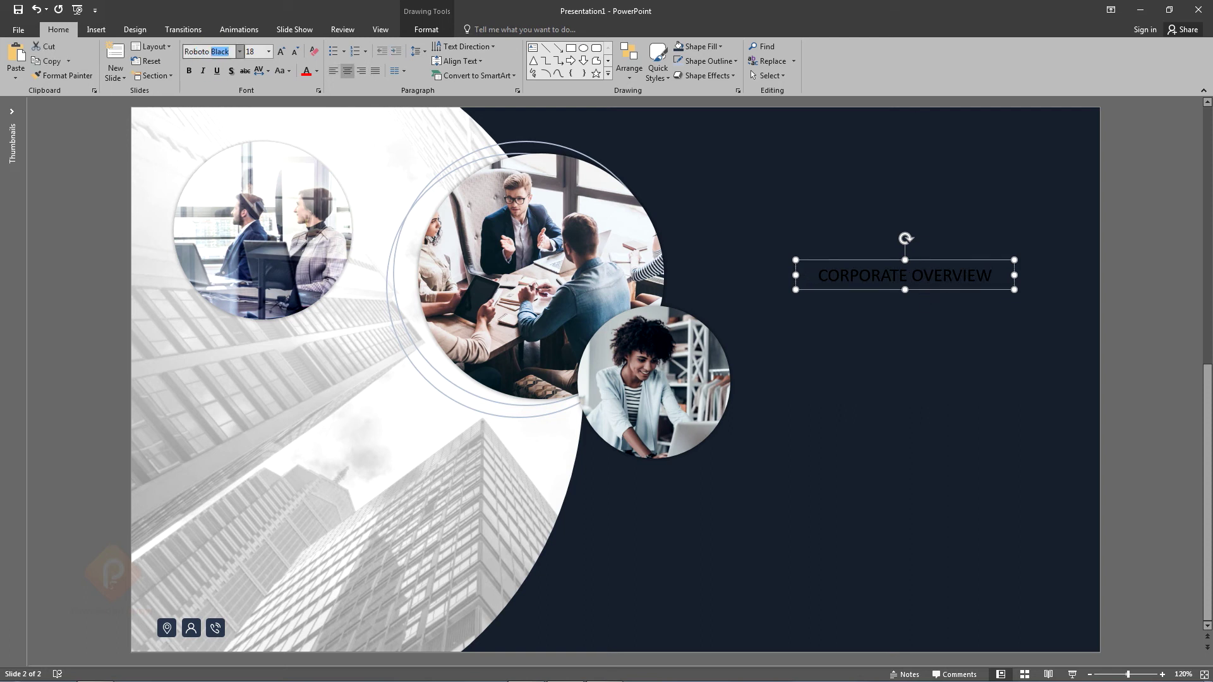
text(Roboto Bold)
key(Return)
Step: Make the title 44 pt, white and right-aligned with adjusted letter spacing, lower on the right
drag(923, 291, 925, 435)
click(281, 51)
mouse_move(1014, 459)
mouse_down()
mouse_move(1084, 466)
mouse_move(1036, 503)
mouse_move(1072, 482)
mouse_up()
click(281, 51)
click(281, 51)
key(ctrl+r)
click(1025, 531)
click(316, 71)
click(307, 88)
click(268, 71)
click(1030, 526)
Step: Duplicate the title box as a 10 pt copy placed below the title
click(1147, 454)
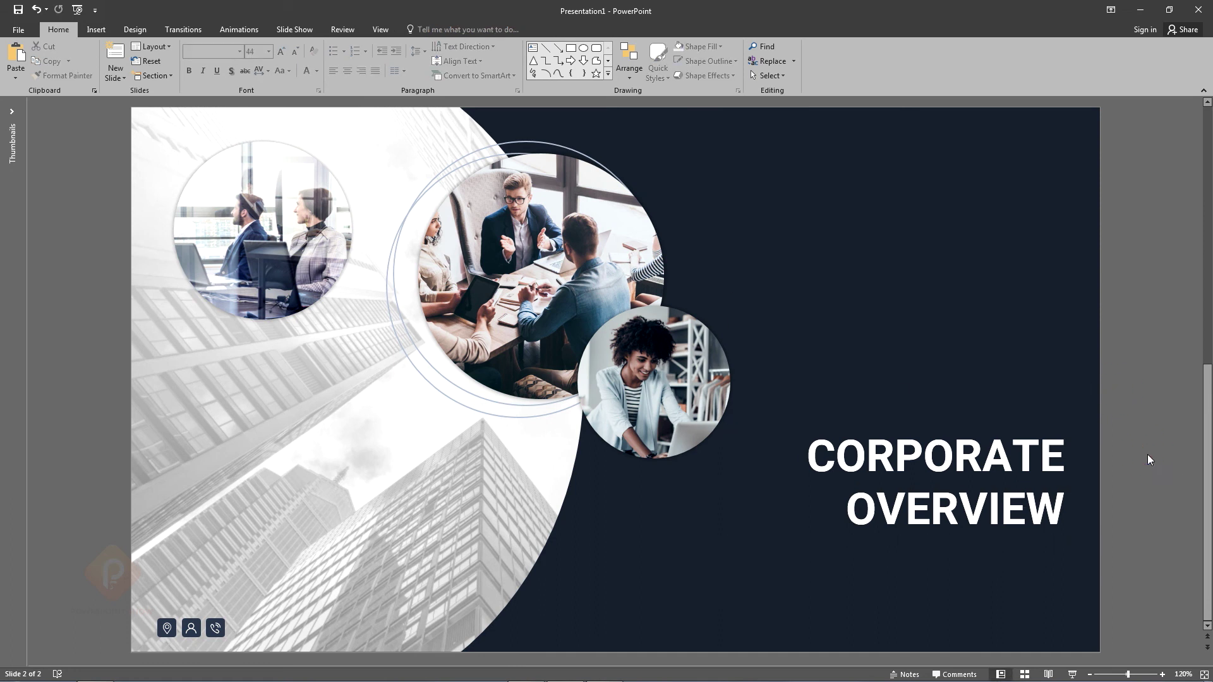
key(ctrl+v)
click(268, 51)
click(263, 91)
drag(985, 513, 989, 566)
Step: Turn the copy into a gold 14 pt 'Aug 2020' date just below the title
triple_click(1011, 566)
text(A)
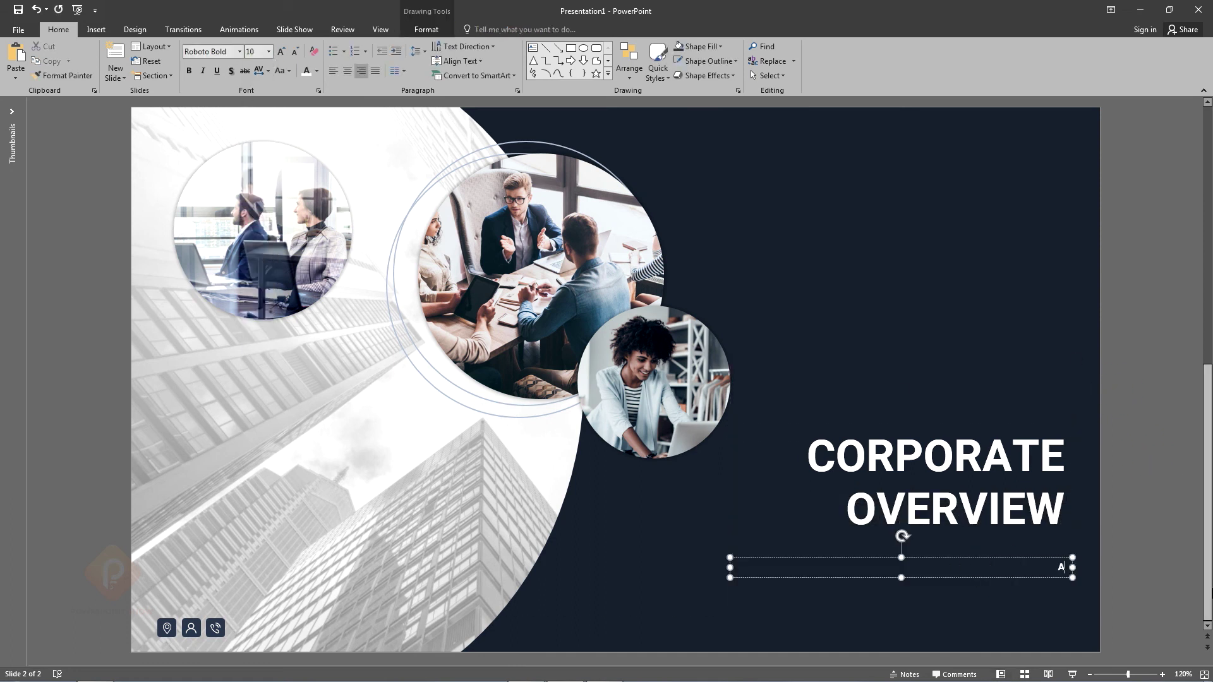
text(ug 202)
key(ctrl+a)
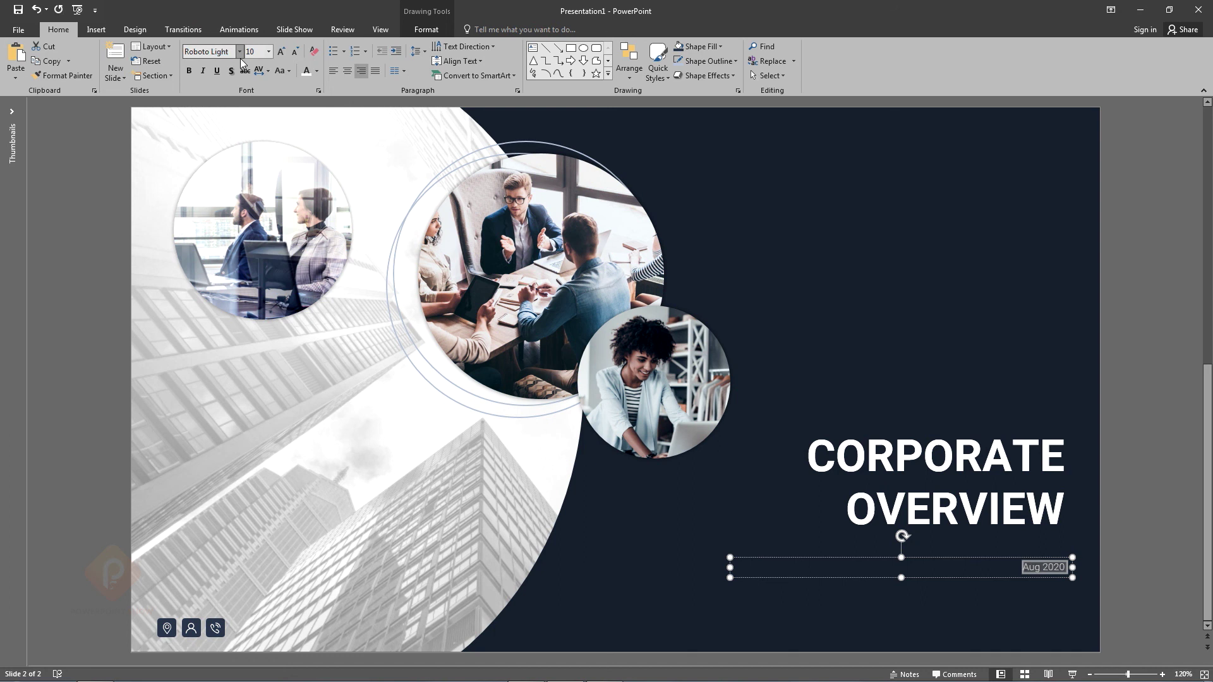
click(281, 51)
click(280, 51)
drag(1050, 579, 1040, 604)
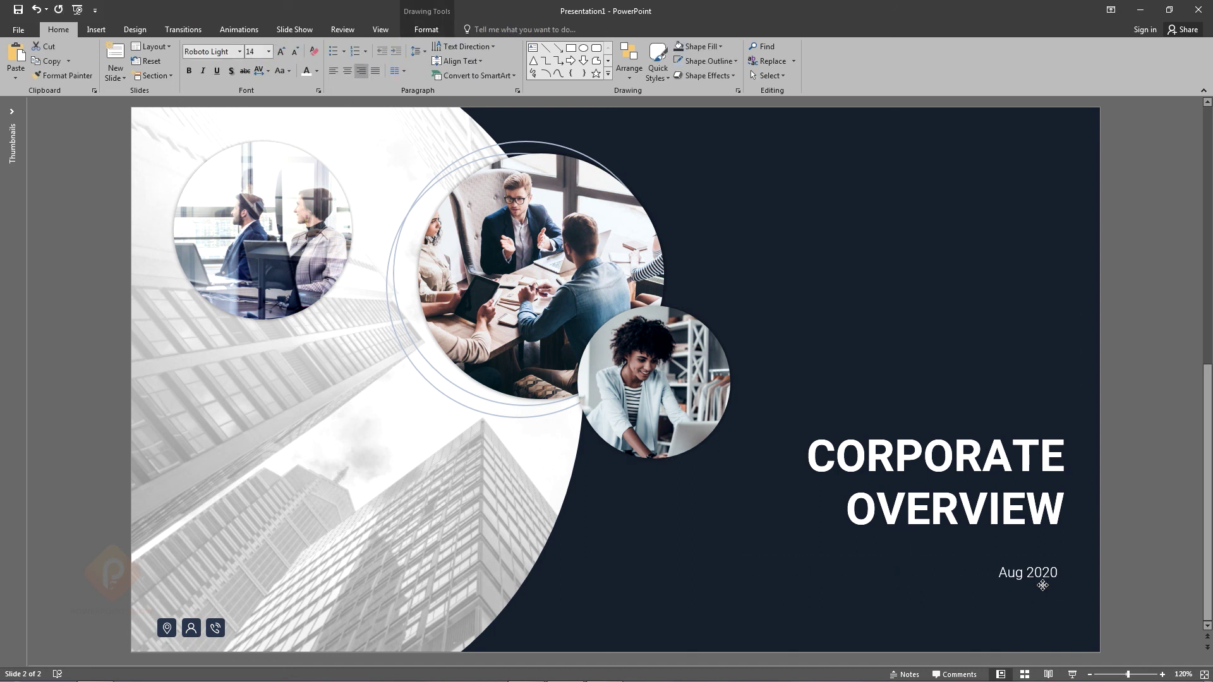
click(316, 70)
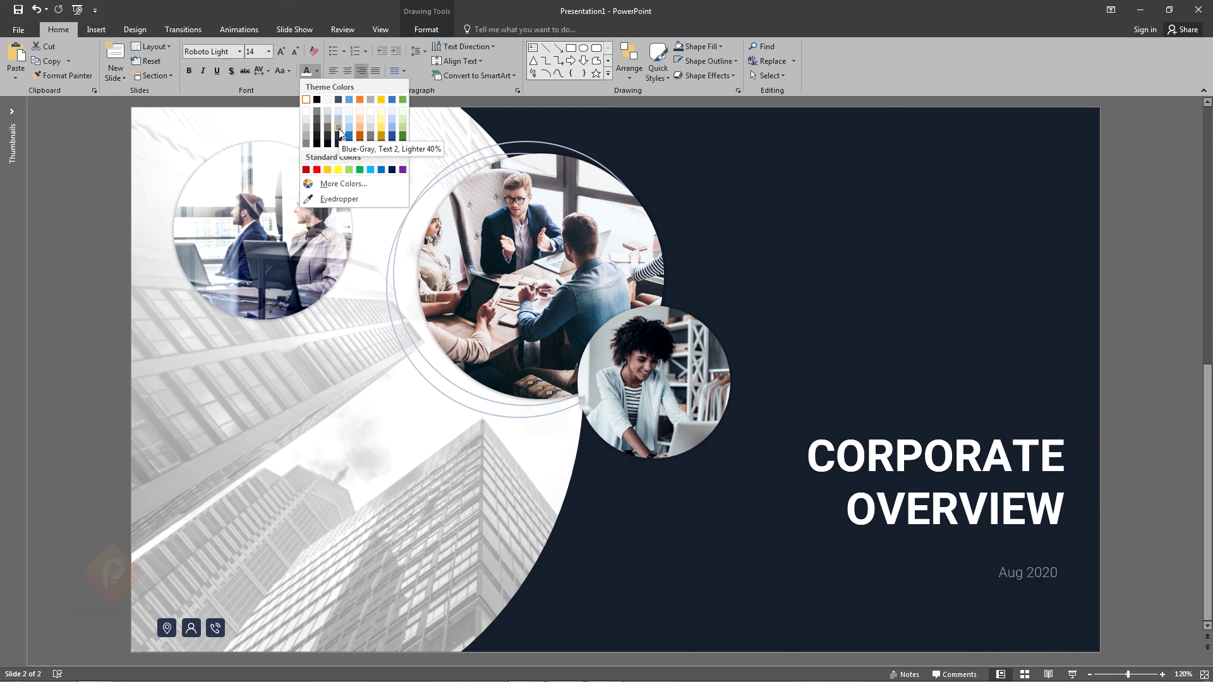
click(333, 171)
Step: Add a 24 pt capitalised 'LOGO' at the top-right, coloured dark grey-blue
mouse_move(935, 480)
mouse_down()
mouse_move(935, 253)
mouse_move(1065, 227)
mouse_move(1068, 173)
mouse_up()
text(Logo)
click(294, 51)
click(294, 51)
click(294, 51)
click(294, 52)
key(shift+F3)
click(1086, 167)
click(1069, 165)
click(316, 70)
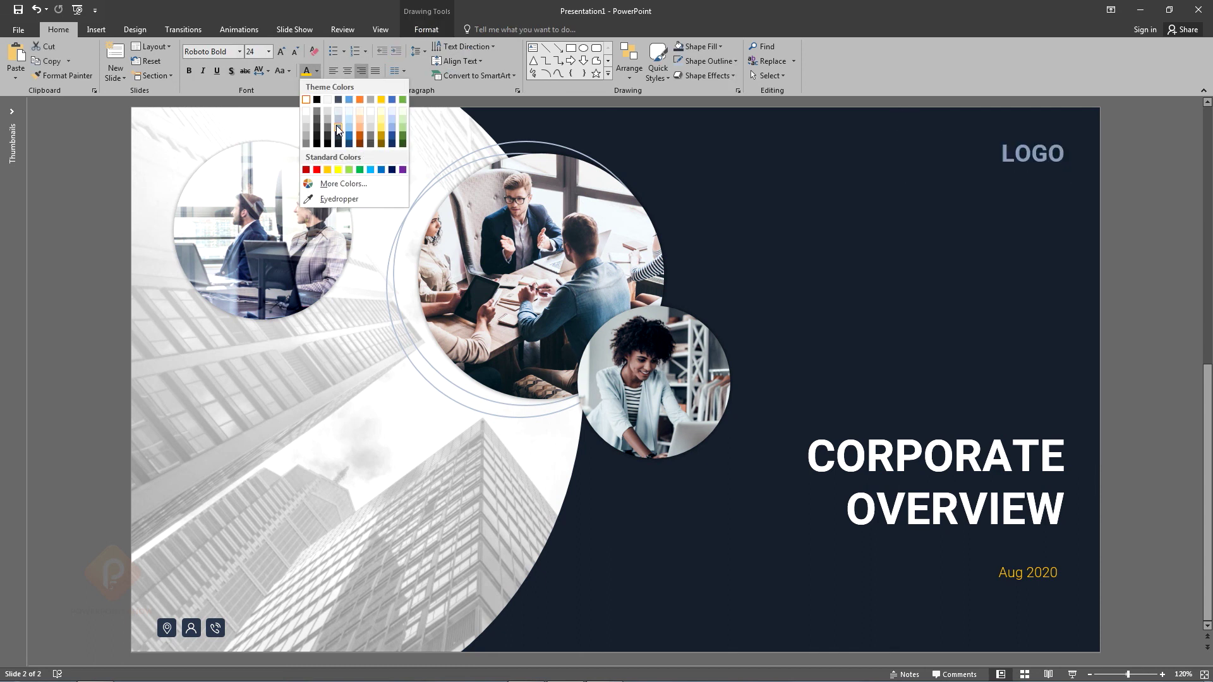
click(338, 129)
click(1132, 262)
click(1068, 165)
click(1139, 256)
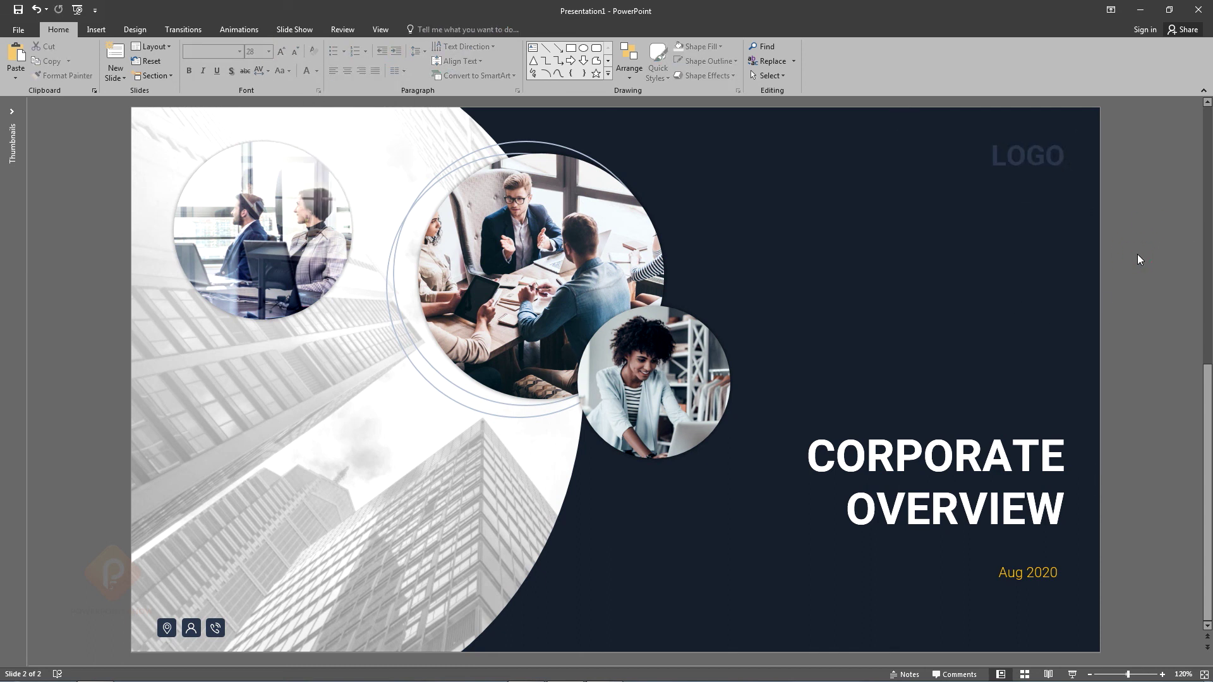
Step: Run the slide show to present the finished title slide full screen
click(1072, 674)
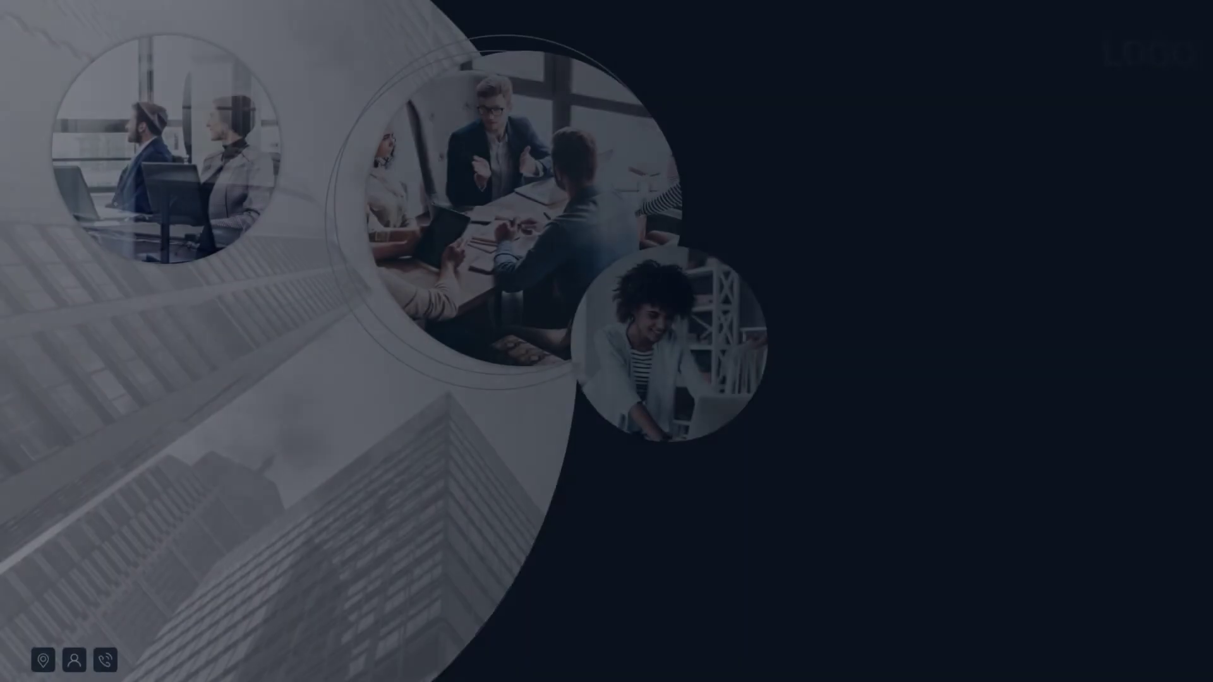